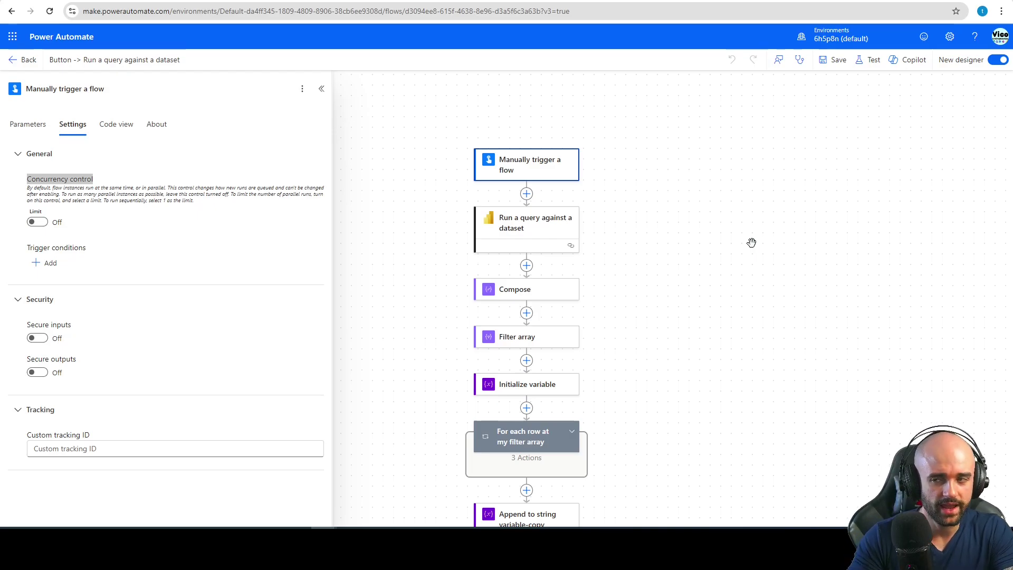
pyautogui.moveTo(700, 231); pyautogui.dragTo(638, 184)
pyautogui.moveTo(754, 201); pyautogui.dragTo(771, 213)
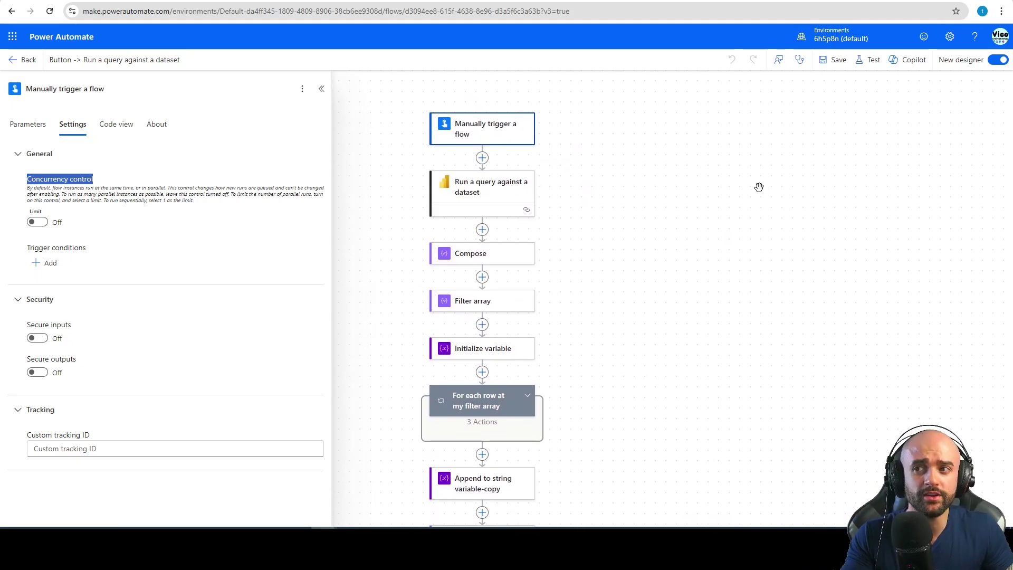
pyautogui.moveTo(677, 188); pyautogui.dragTo(700, 196)
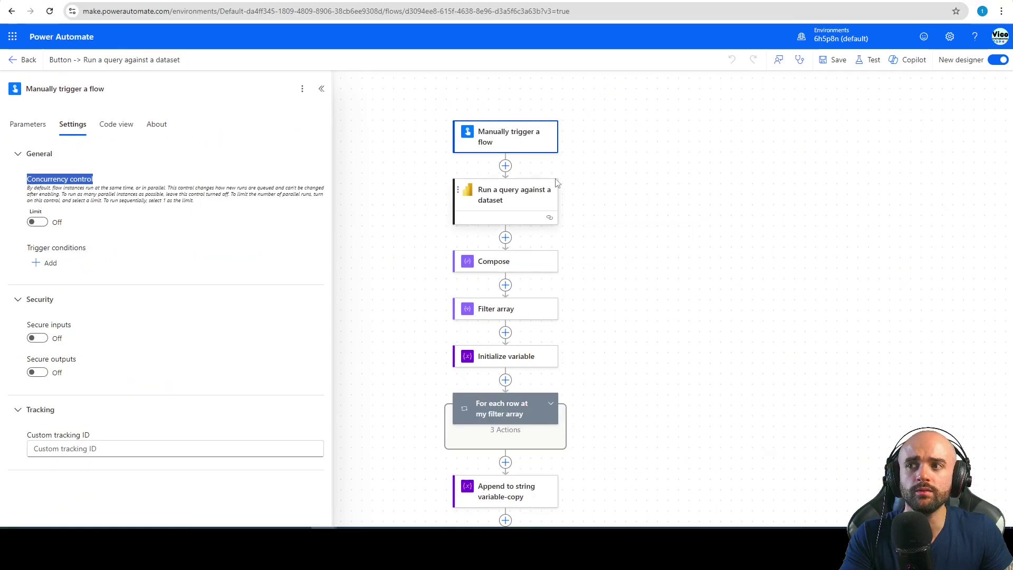
pyautogui.click(701, 268)
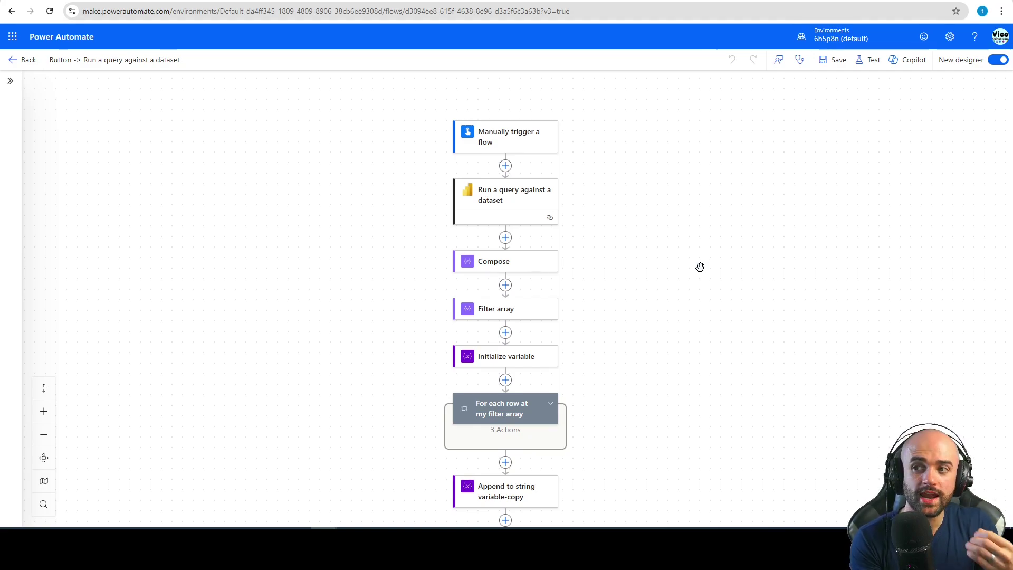
# Open the manual trigger's settings and read the concurrency control description
pyautogui.click(516, 150)
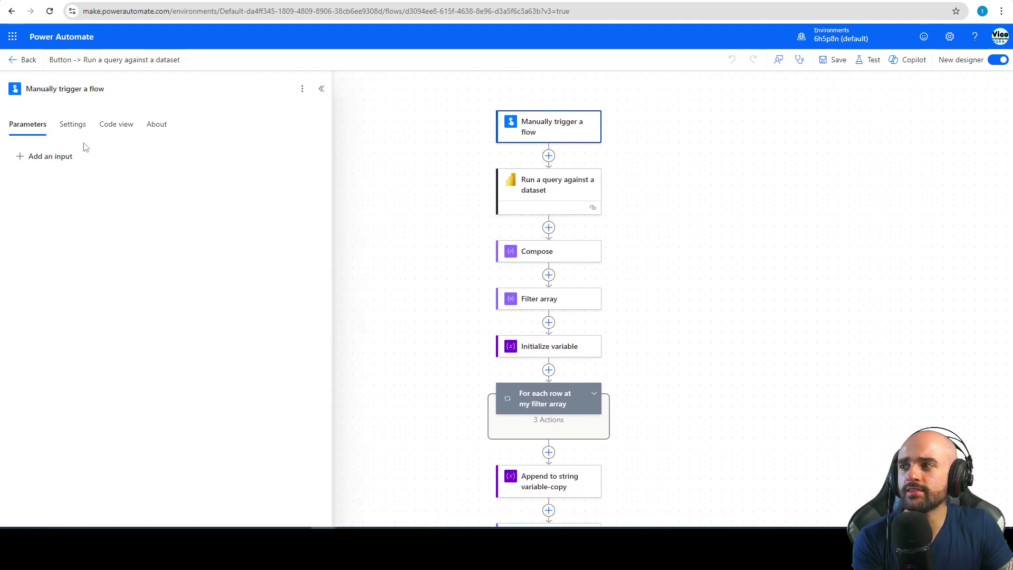
pyautogui.click(73, 130)
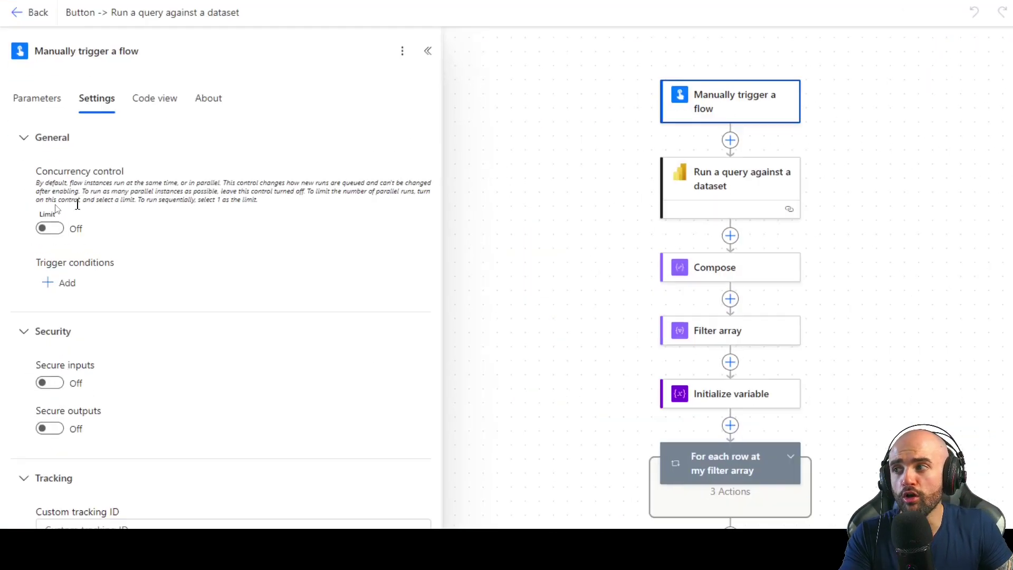
pyautogui.moveTo(55, 156); pyautogui.dragTo(301, 159)
pyautogui.click(300, 160)
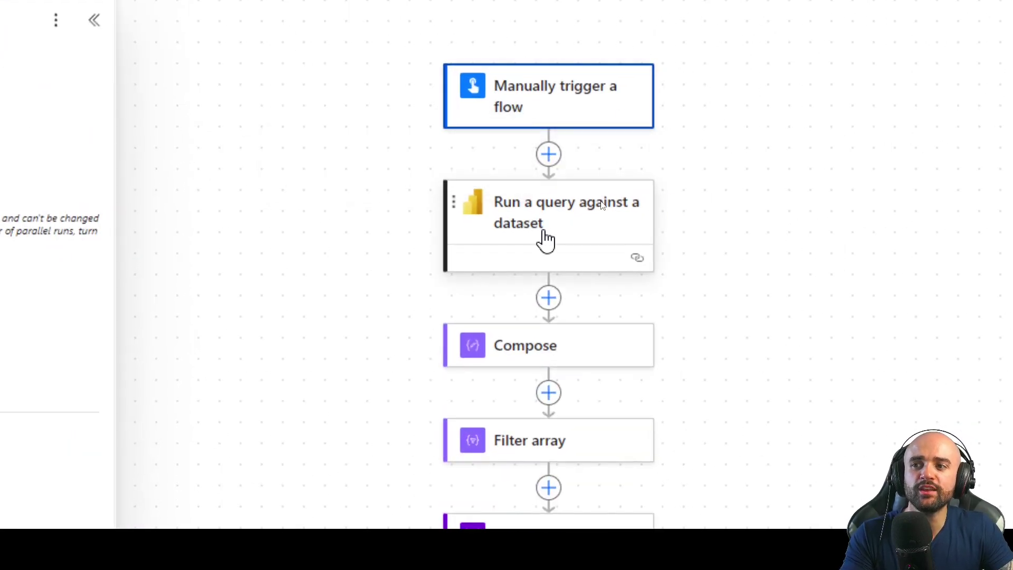
# Insert a Delay action between the manual trigger and the Run a query against a dataset action
pyautogui.scroll(-2, 704, 220)
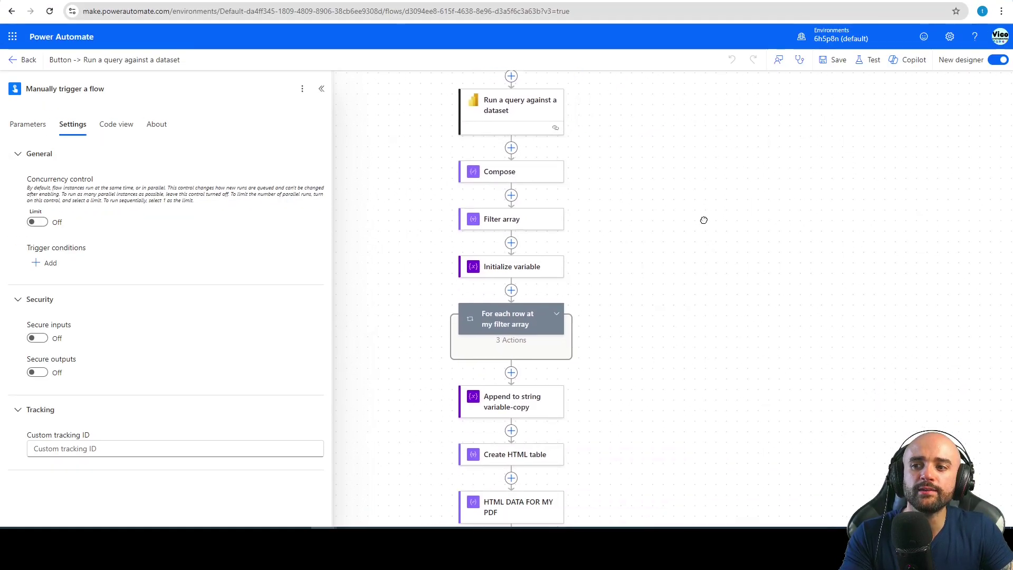
pyautogui.moveTo(704, 220); pyautogui.dragTo(684, 309)
pyautogui.scroll(-2, 684, 310)
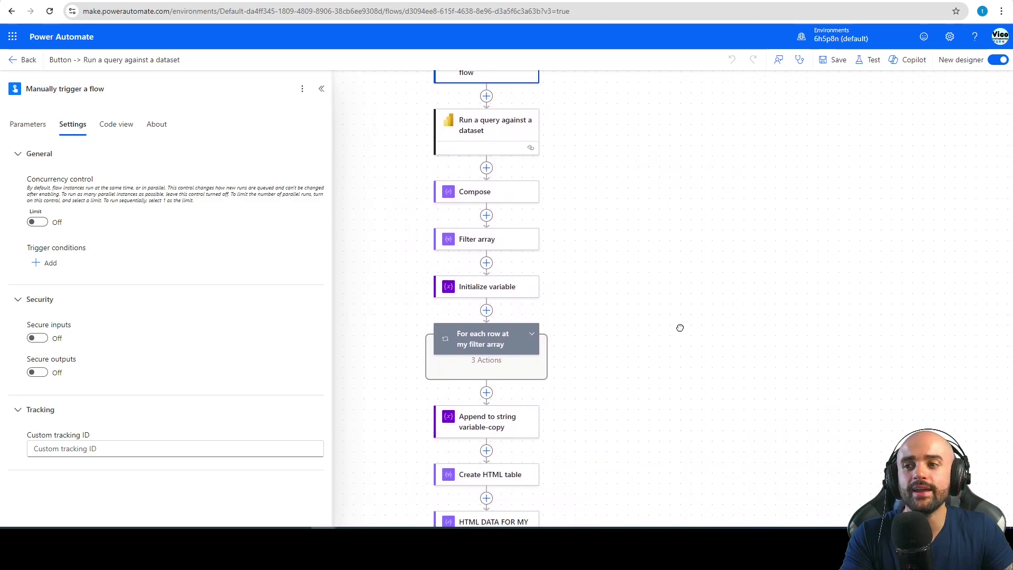
pyautogui.moveTo(695, 364); pyautogui.dragTo(683, 343)
pyautogui.moveTo(576, 164); pyautogui.dragTo(593, 266)
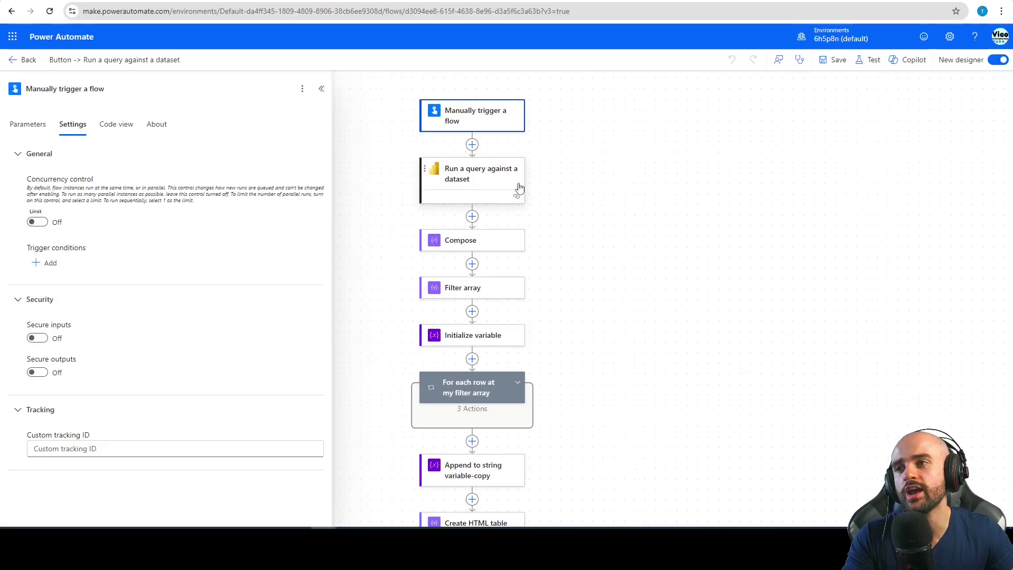
pyautogui.click(472, 216)
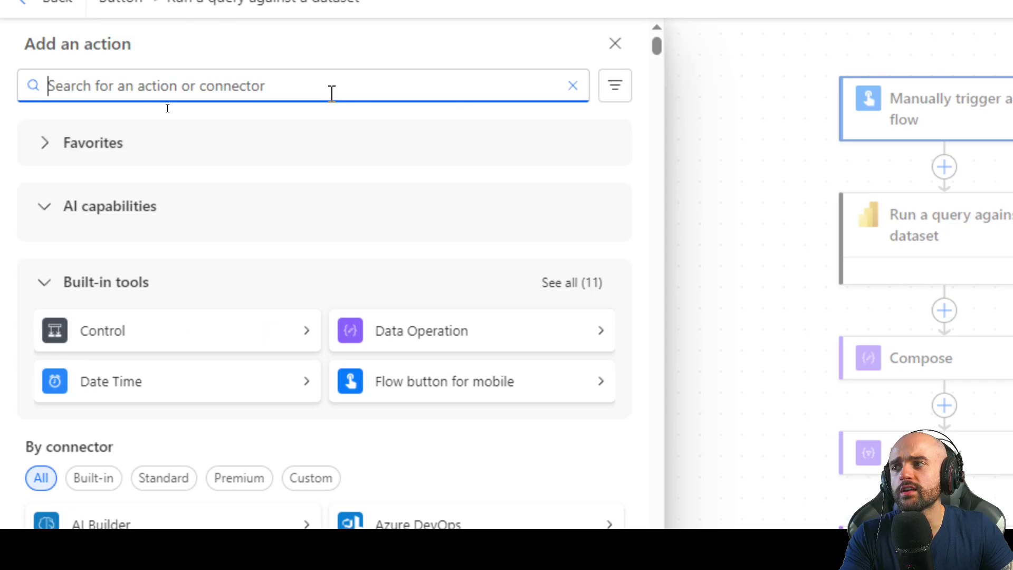
pyautogui.write('delay')
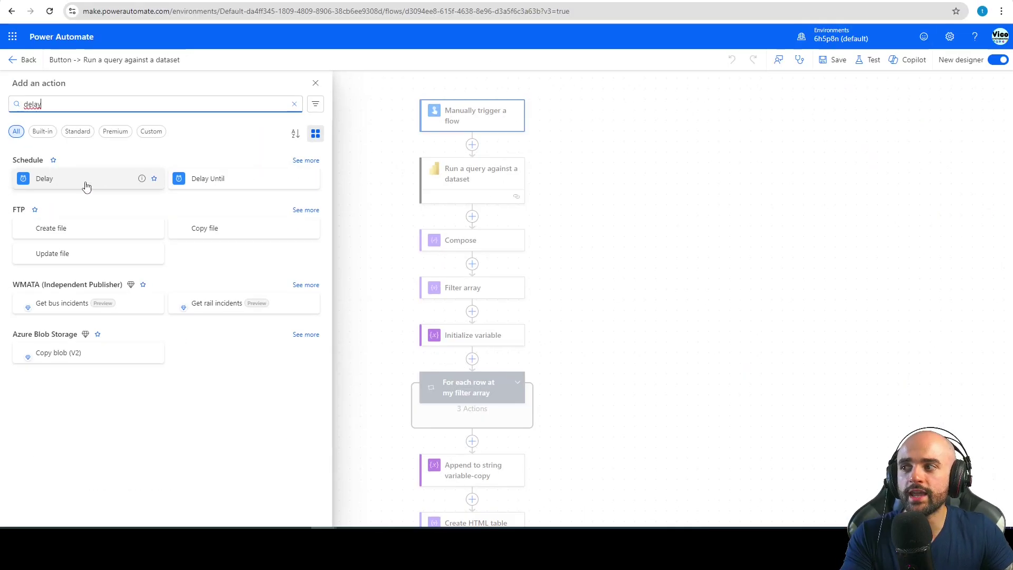
pyautogui.click(87, 179)
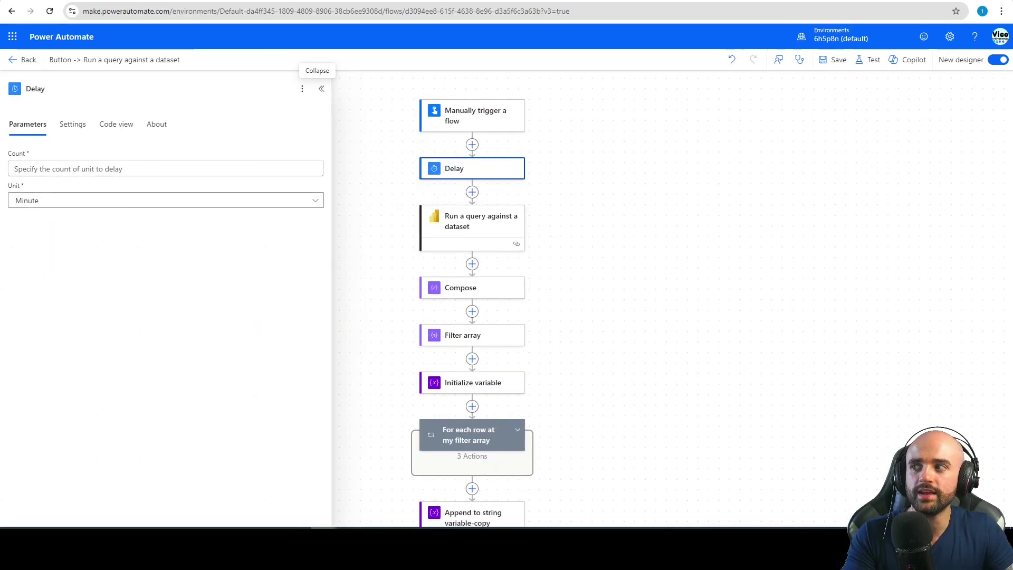
# Set the Delay action to a count of 2 with the Minute unit and save the flow
pyautogui.click(33, 171)
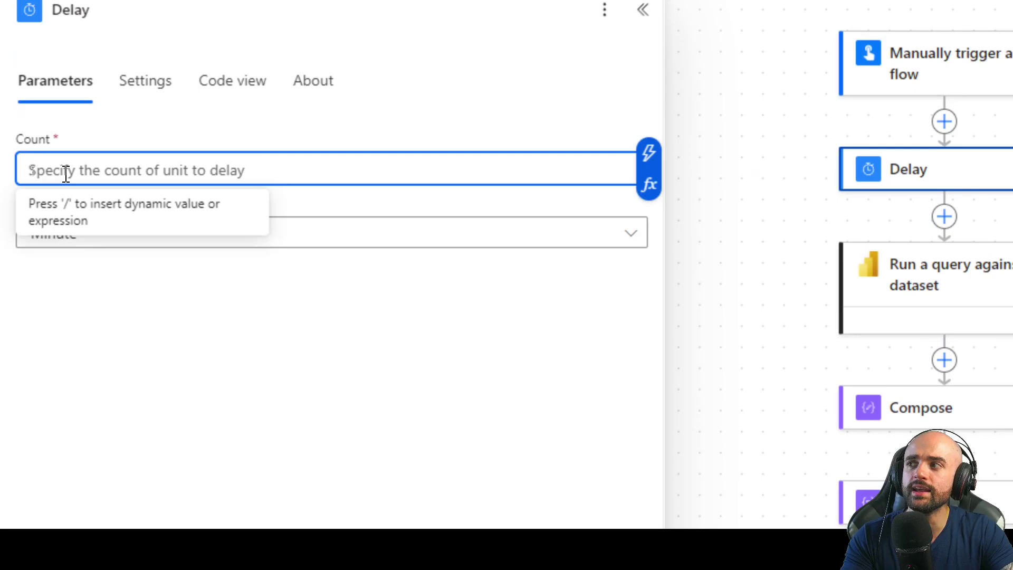
pyautogui.write('2')
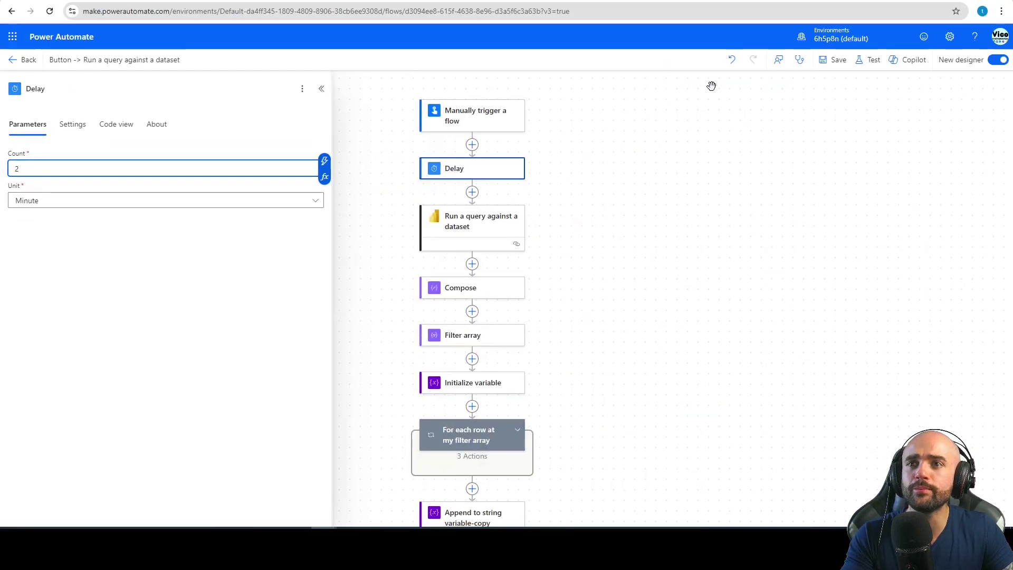
pyautogui.click(827, 61)
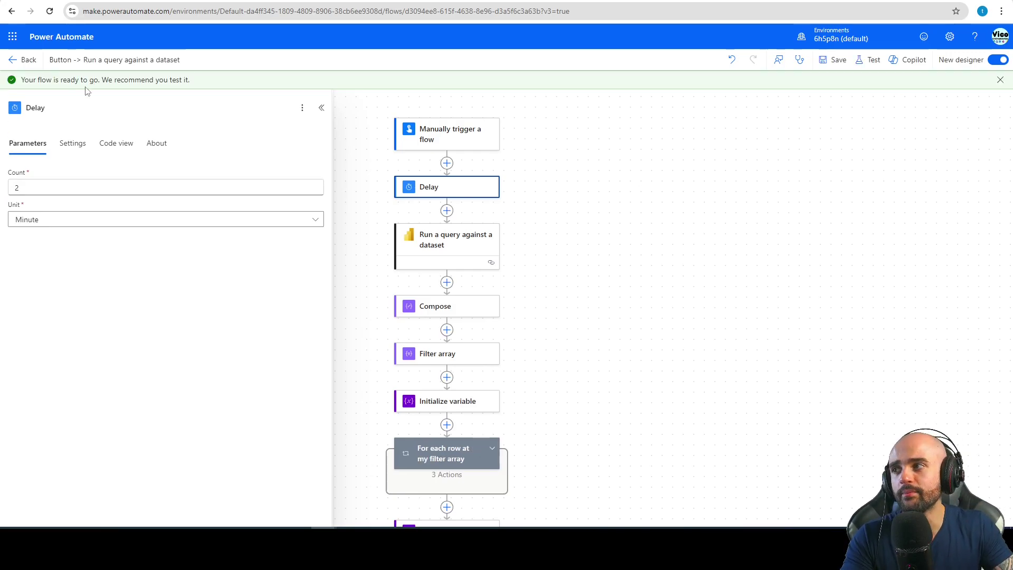
# Return to the flow's details page and start two runs of the flow in quick succession
pyautogui.click(22, 60)
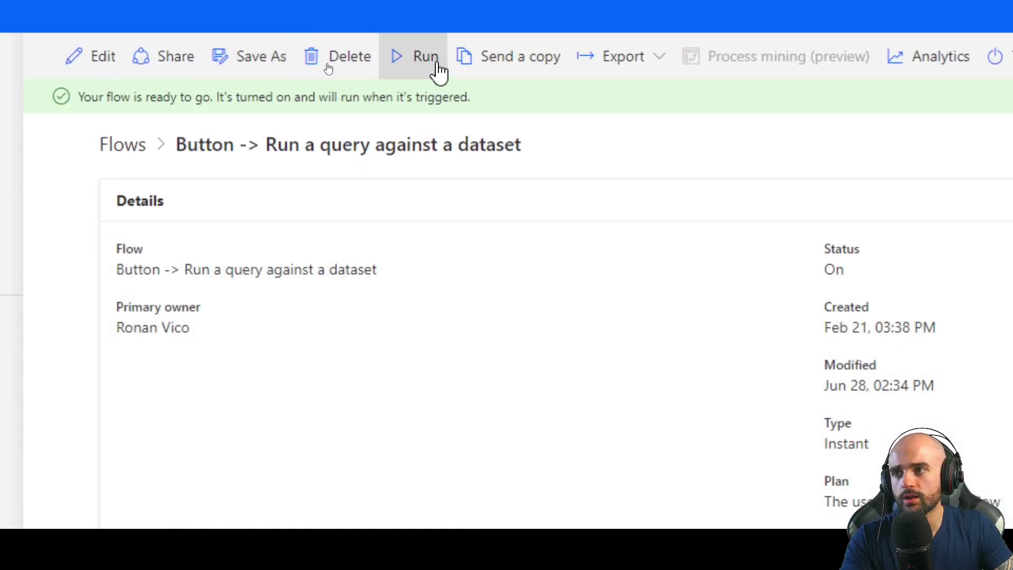
pyautogui.click(320, 60)
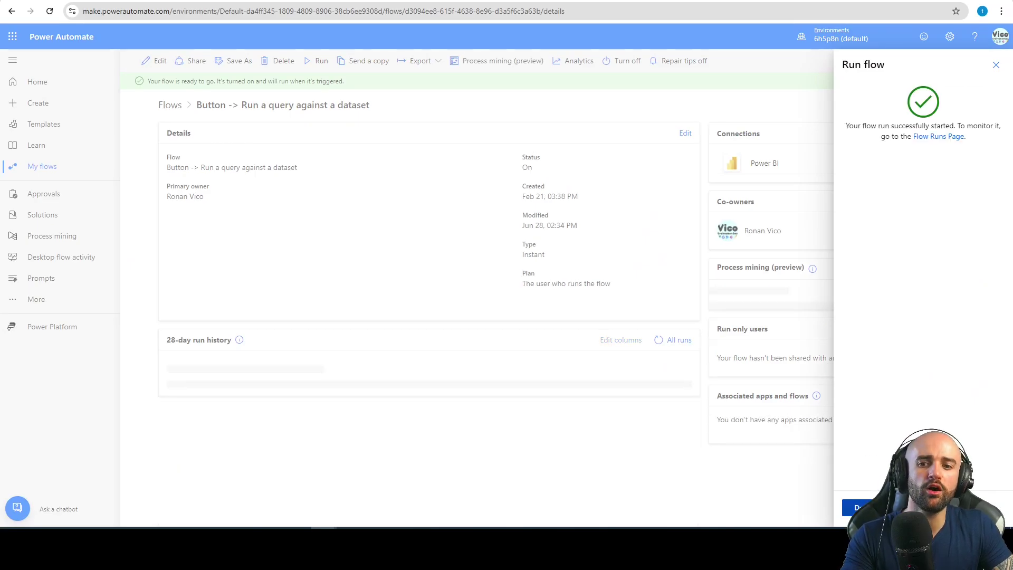
pyautogui.click(855, 502)
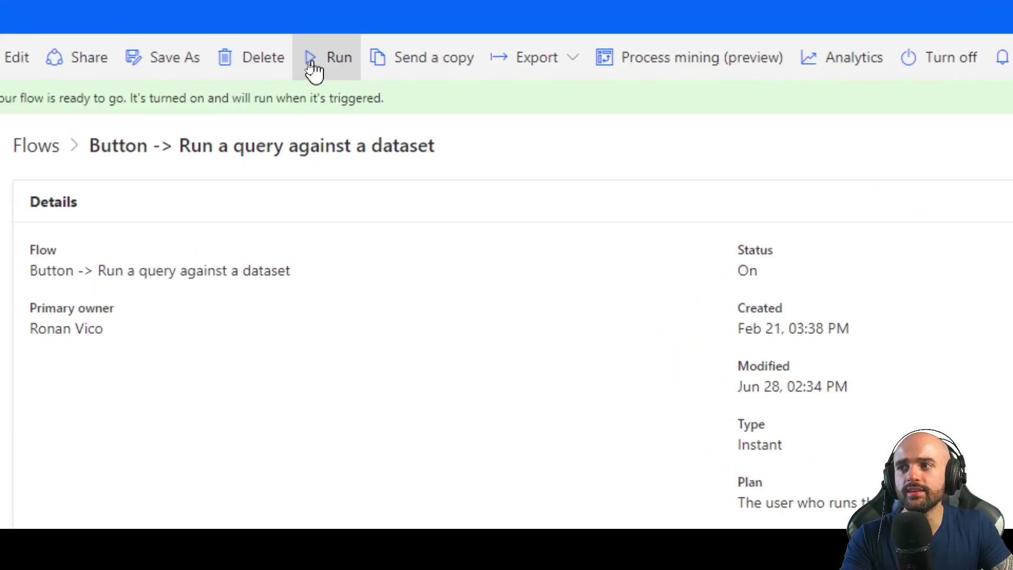
pyautogui.click(314, 70)
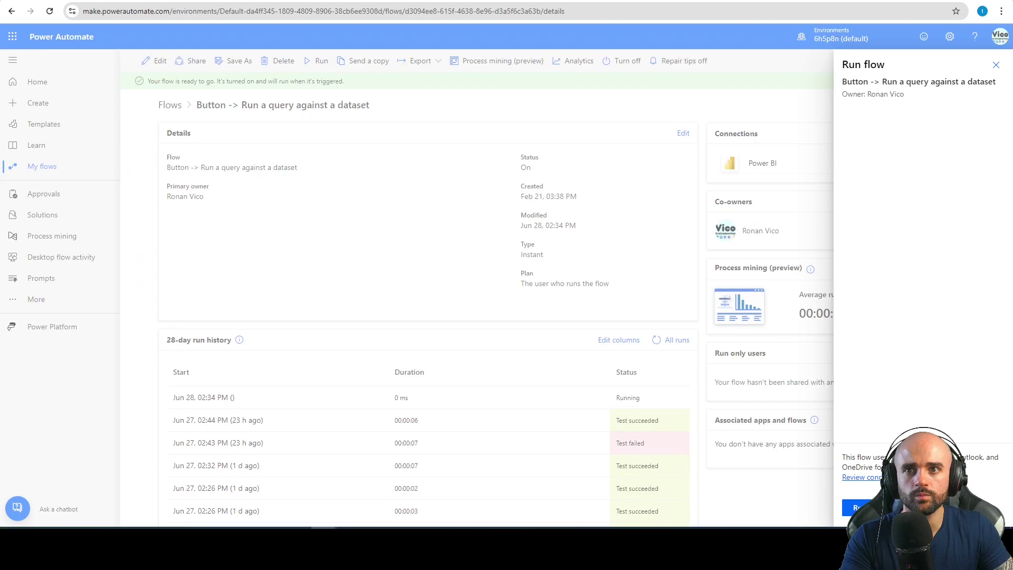
pyautogui.click(856, 506)
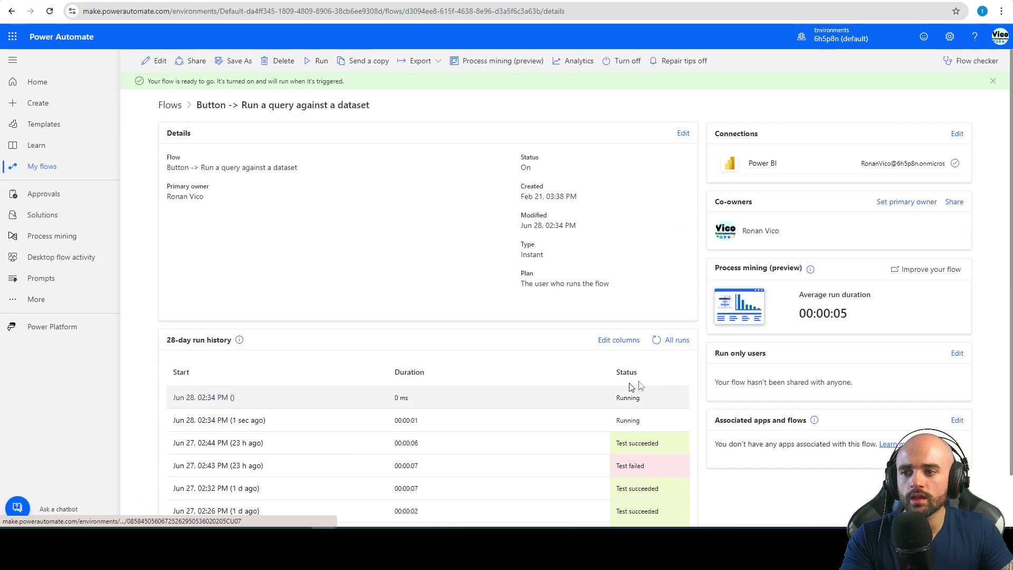
# Refresh the 28-day run history and cancel the most recently started run
pyautogui.click(656, 340)
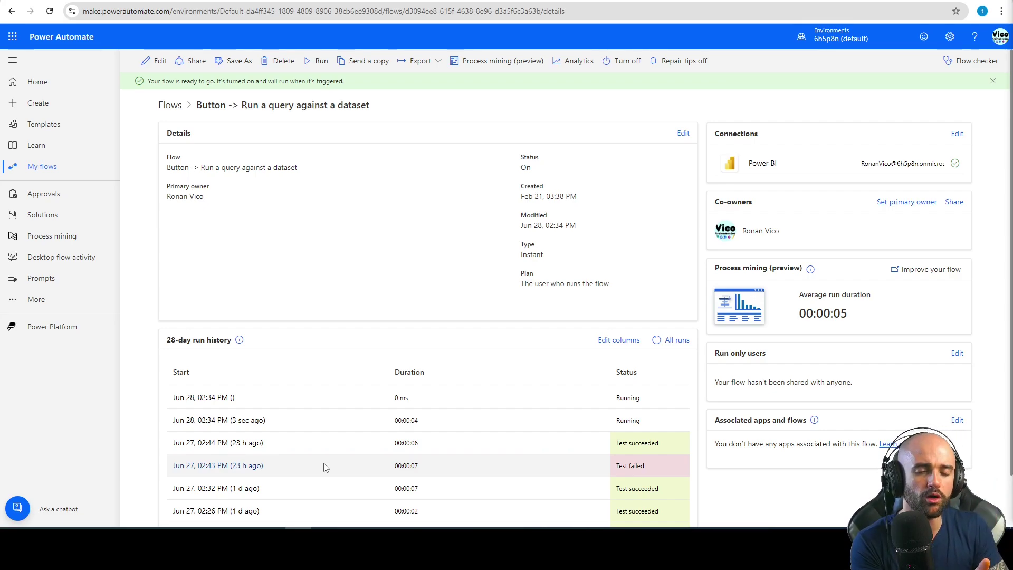
pyautogui.scroll(-1, 325, 469)
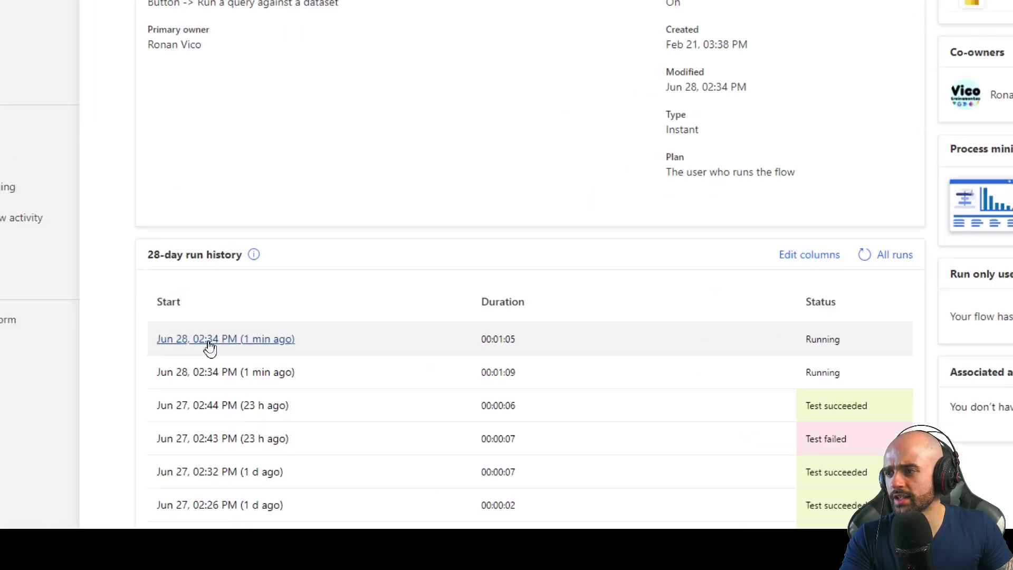
pyautogui.click(209, 340)
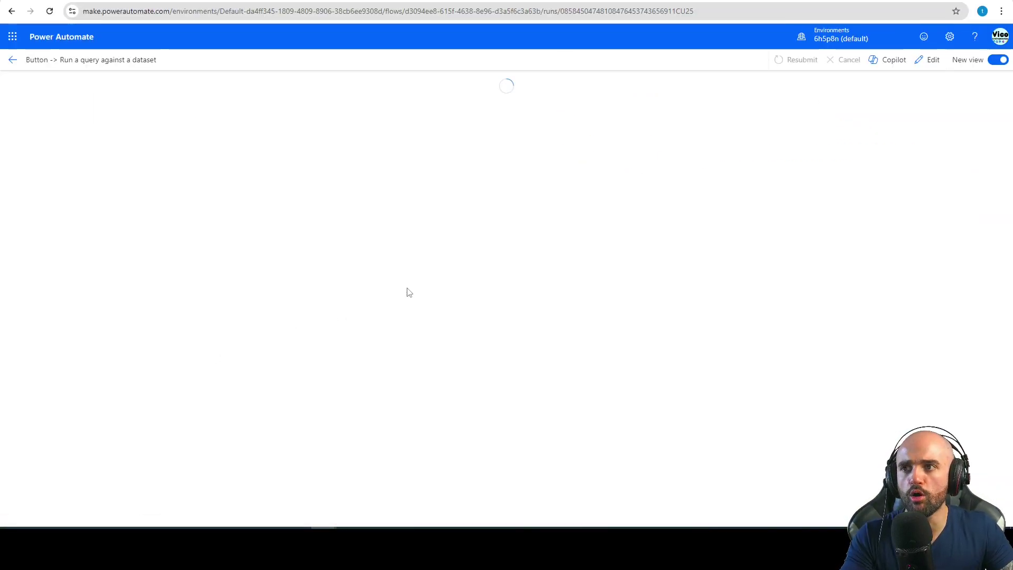
pyautogui.click(845, 60)
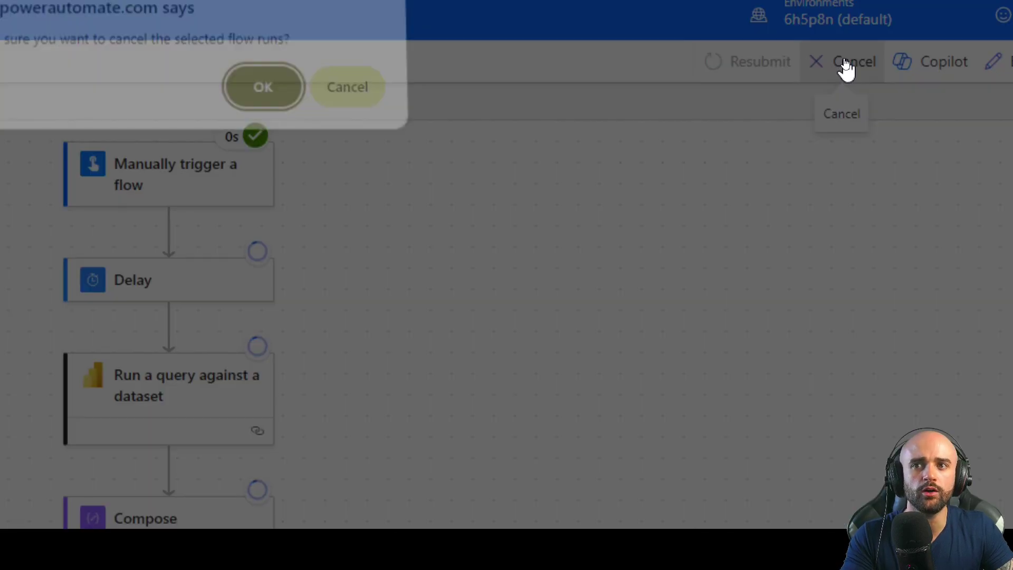
pyautogui.click(263, 86)
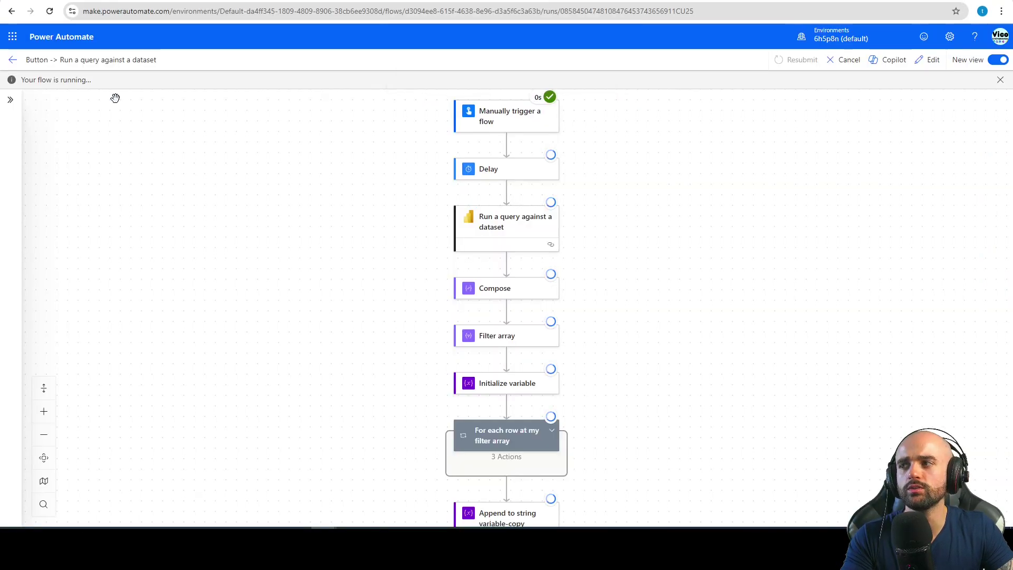
# Go back to the run history, open the other running instance and cancel it as well
pyautogui.click(12, 59)
pyautogui.click(221, 409)
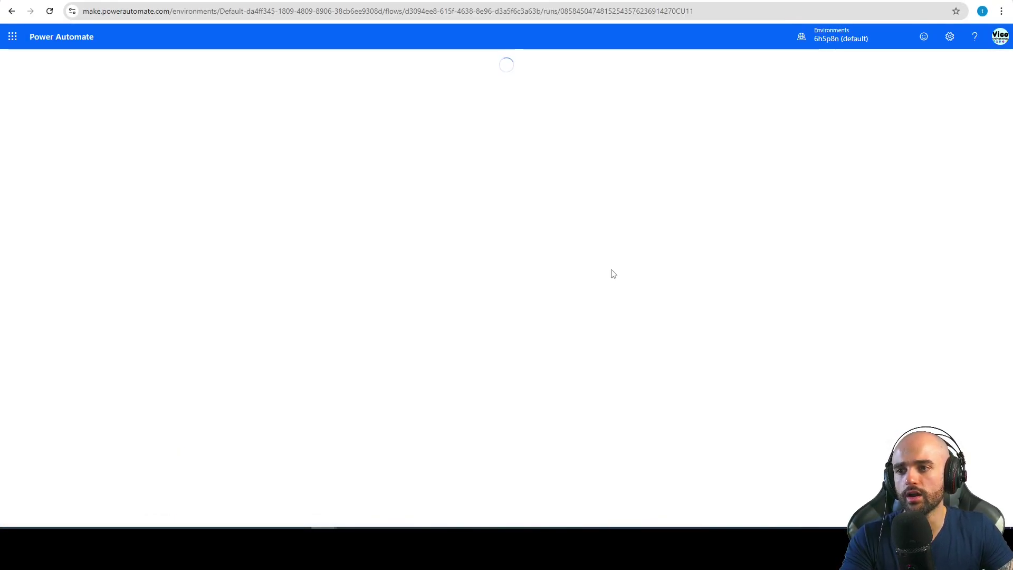
pyautogui.click(847, 59)
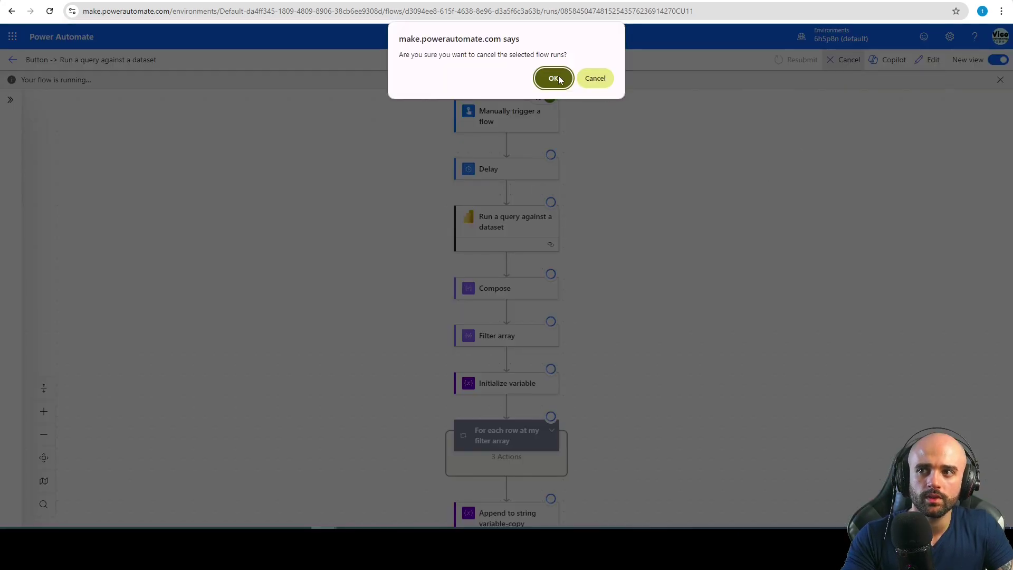
pyautogui.click(554, 79)
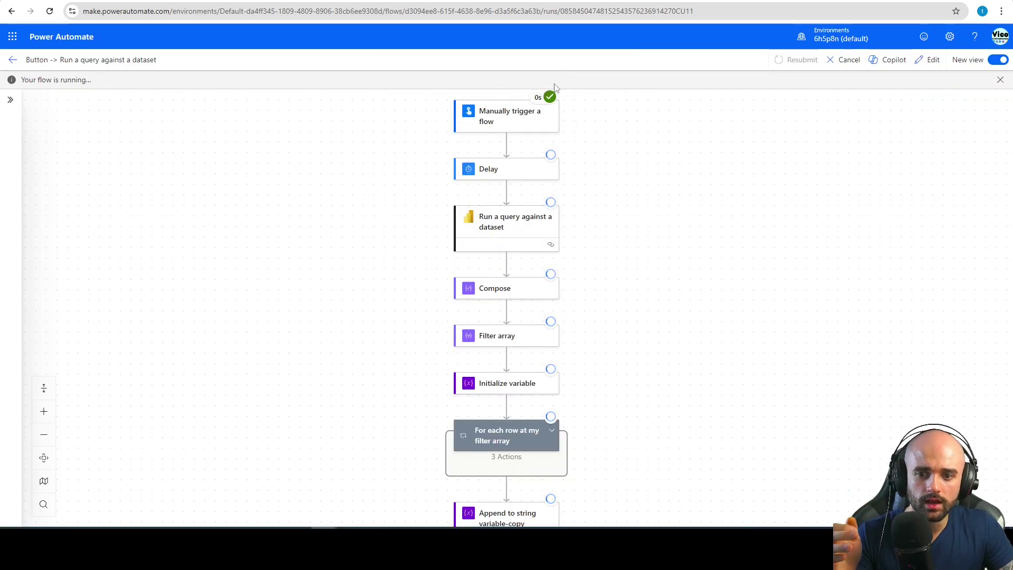
# Reopen the flow in the designer and turn on the concurrency control limit for the manual trigger
pyautogui.click(12, 60)
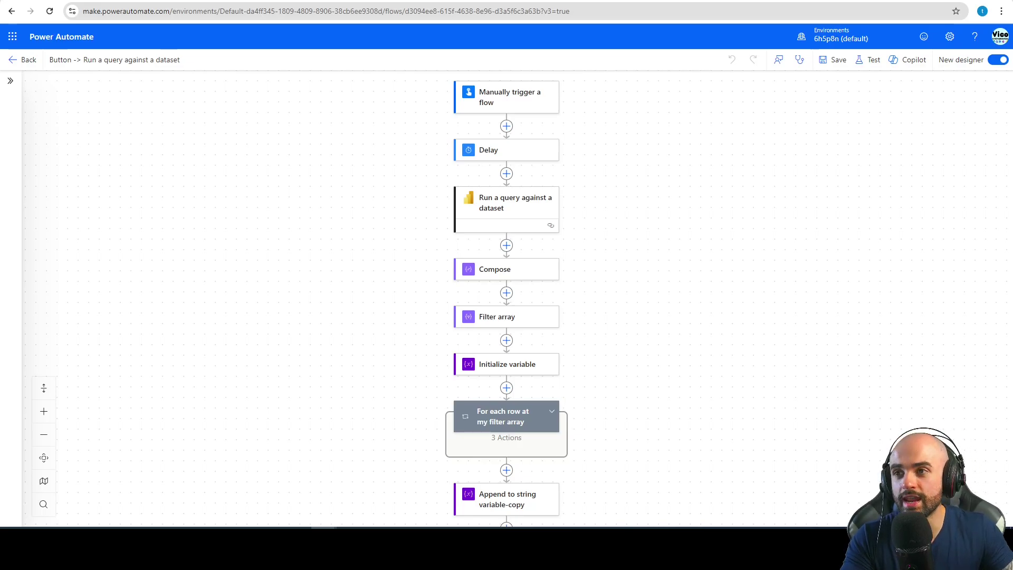
pyautogui.click(528, 101)
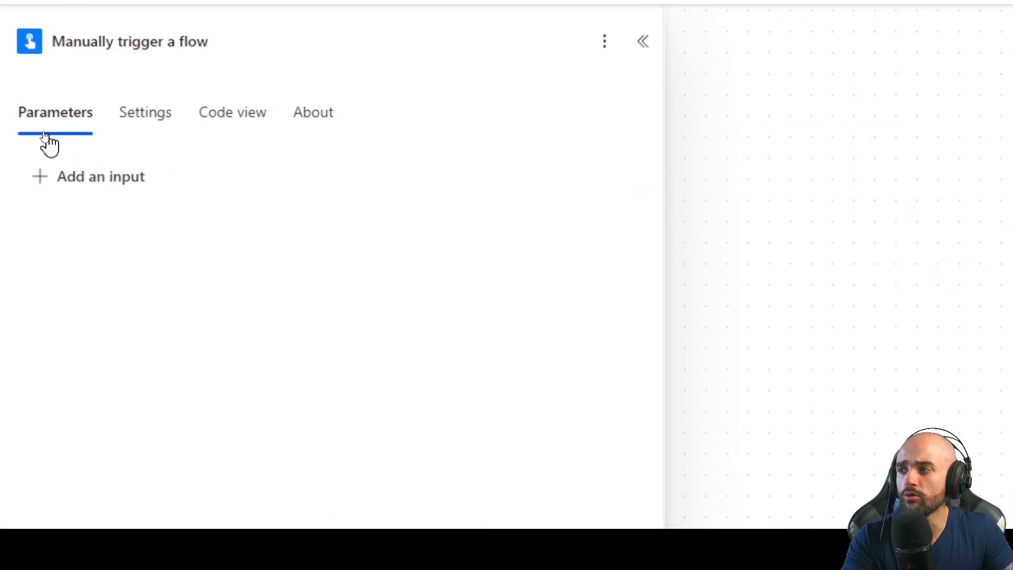
pyautogui.click(134, 124)
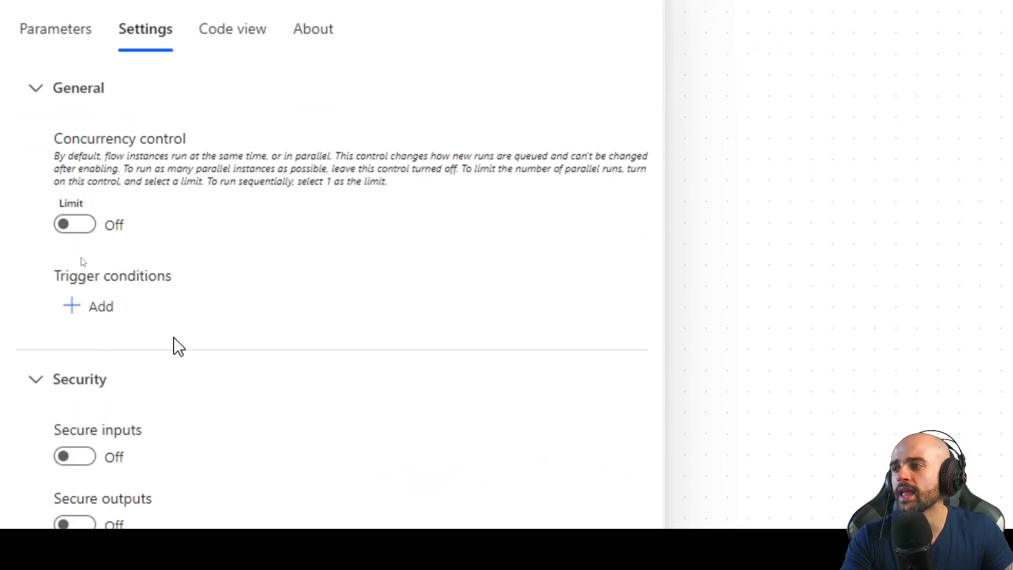
pyautogui.click(85, 228)
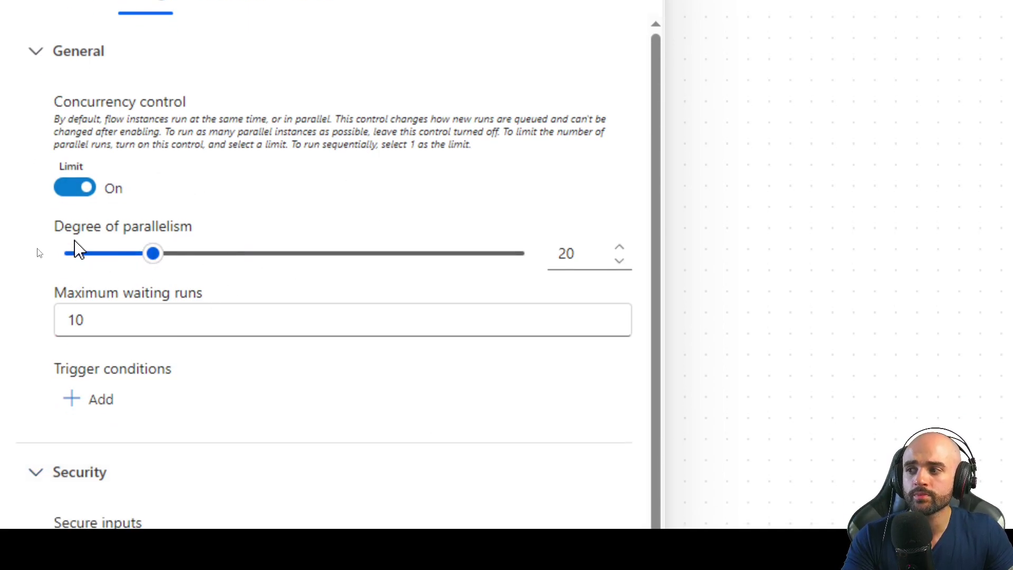
# Set the manual trigger's degree of parallelism to 1
pyautogui.moveTo(54, 228); pyautogui.dragTo(218, 233)
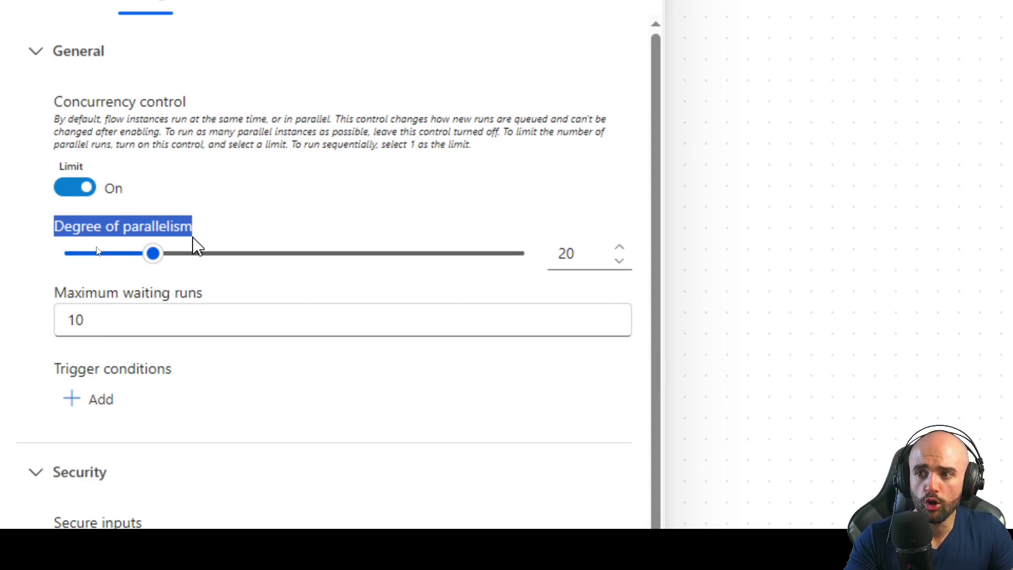
pyautogui.click(203, 241)
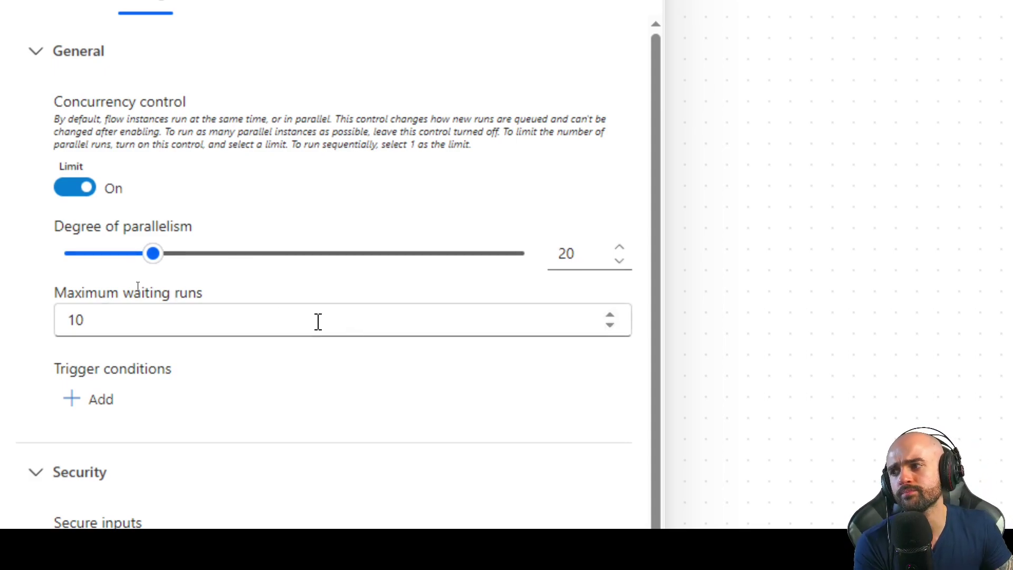
pyautogui.moveTo(152, 254); pyautogui.dragTo(16, 265)
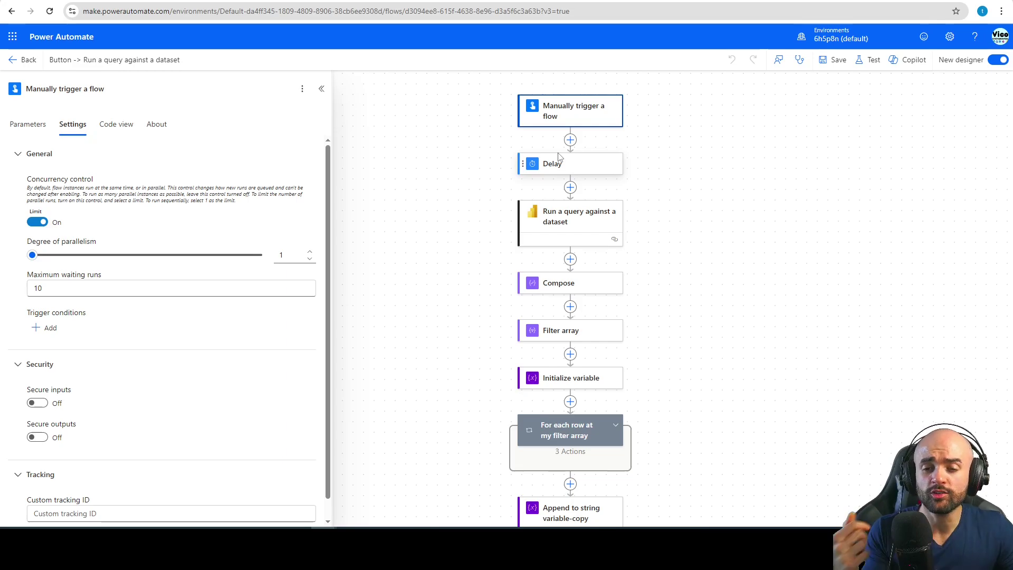
pyautogui.moveTo(103, 281)
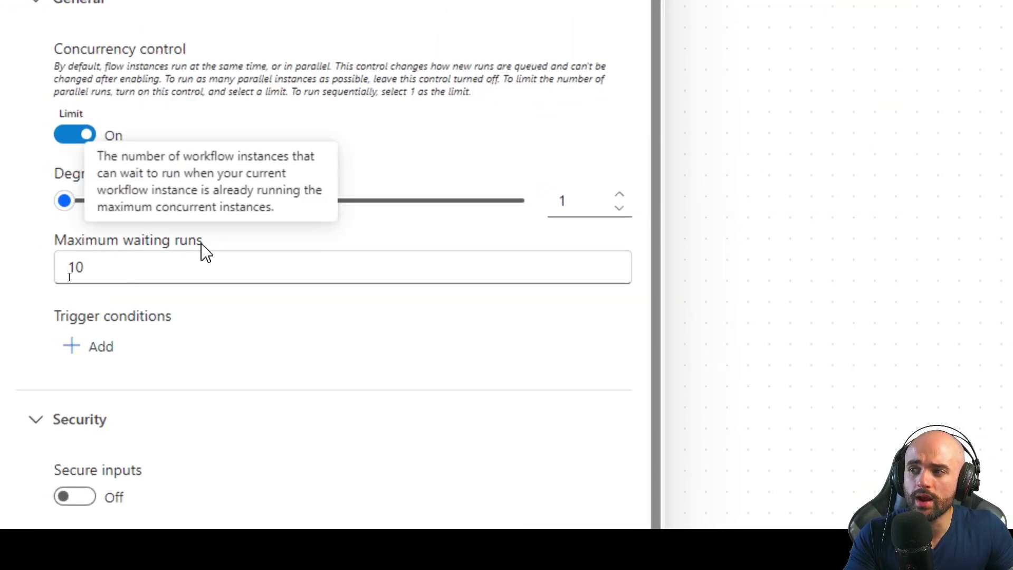
pyautogui.moveTo(202, 244); pyautogui.dragTo(3, 249)
pyautogui.click(299, 306)
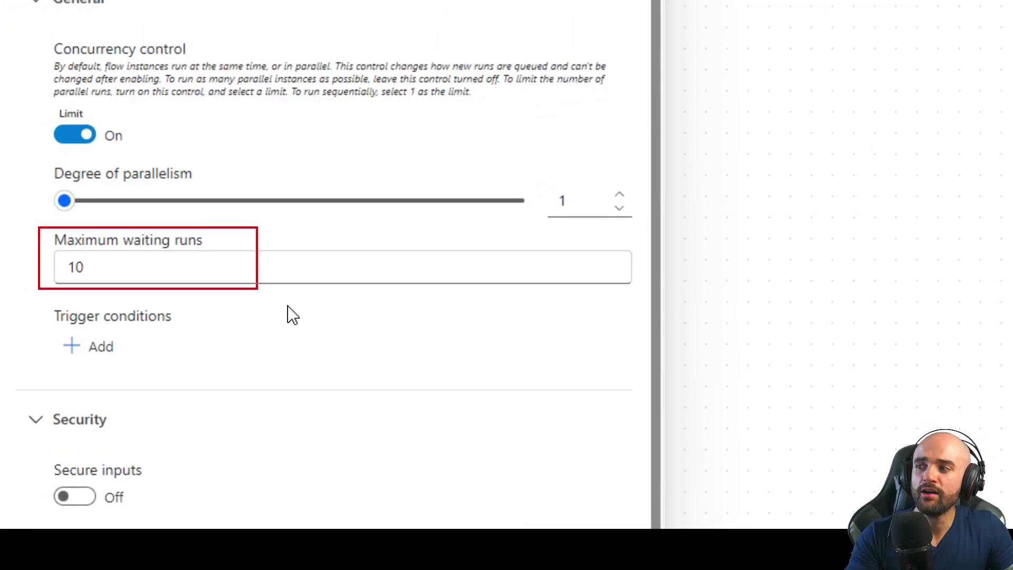
pyautogui.moveTo(401, 322); pyautogui.dragTo(387, 321)
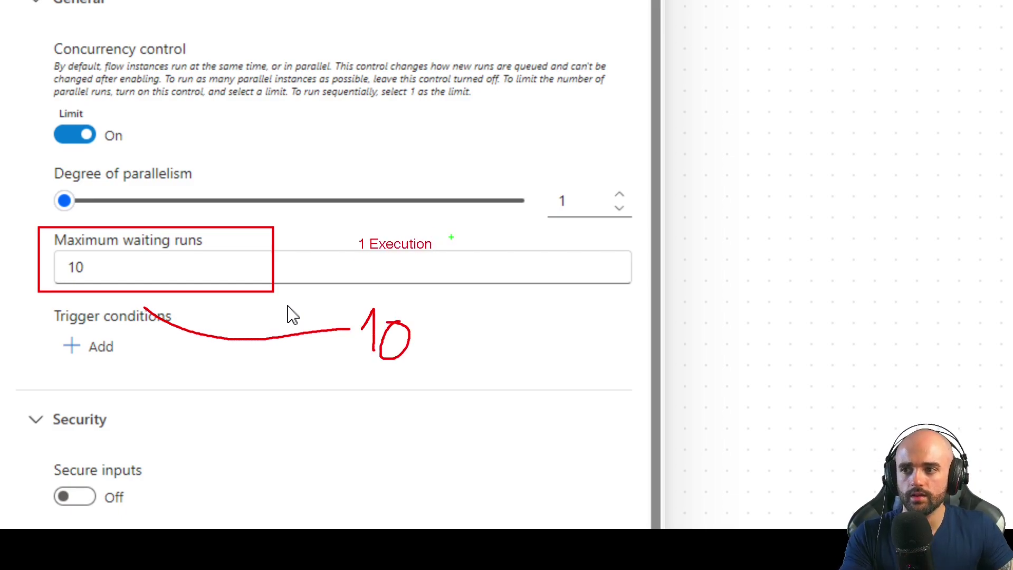
pyautogui.moveTo(449, 233); pyautogui.dragTo(508, 210)
pyautogui.press('Escape')
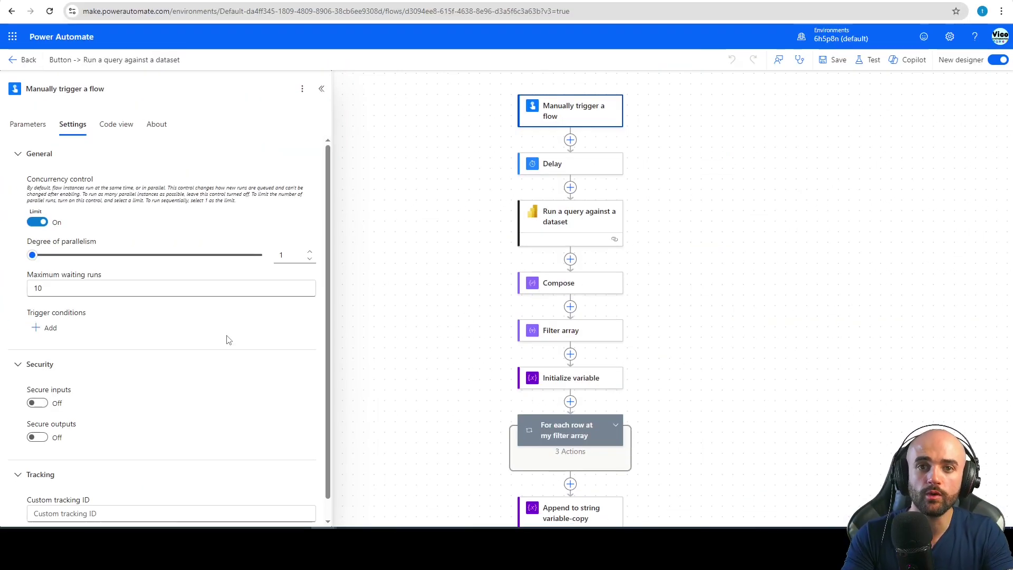
pyautogui.click(43, 288)
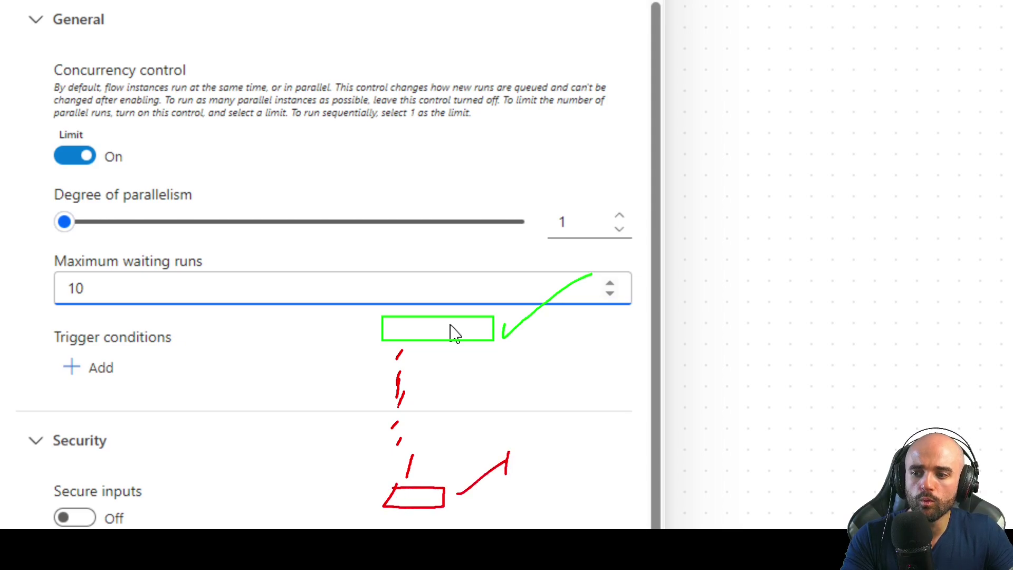
pyautogui.moveTo(507, 453); pyautogui.dragTo(494, 461)
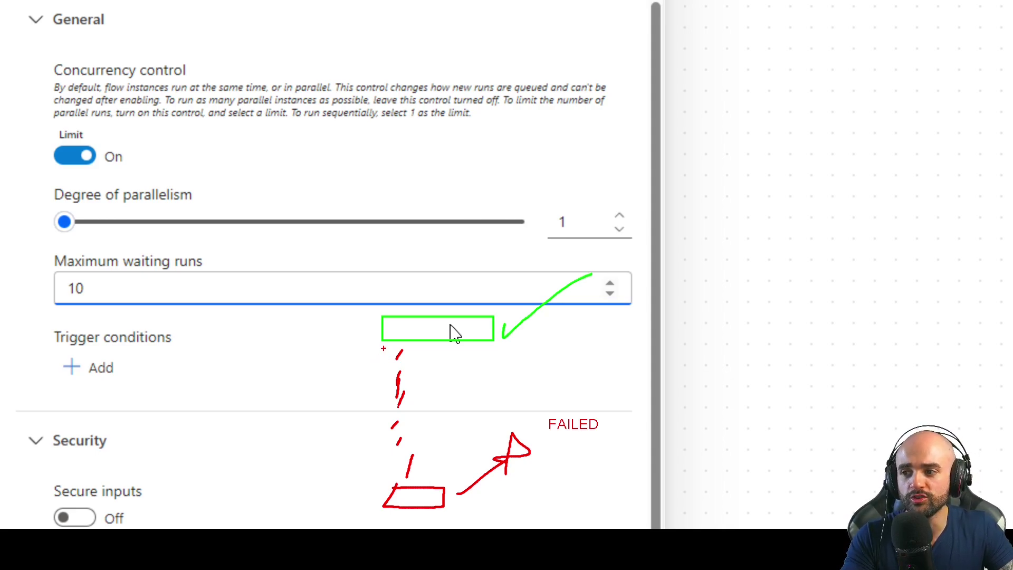
pyautogui.moveTo(384, 349); pyautogui.dragTo(429, 481)
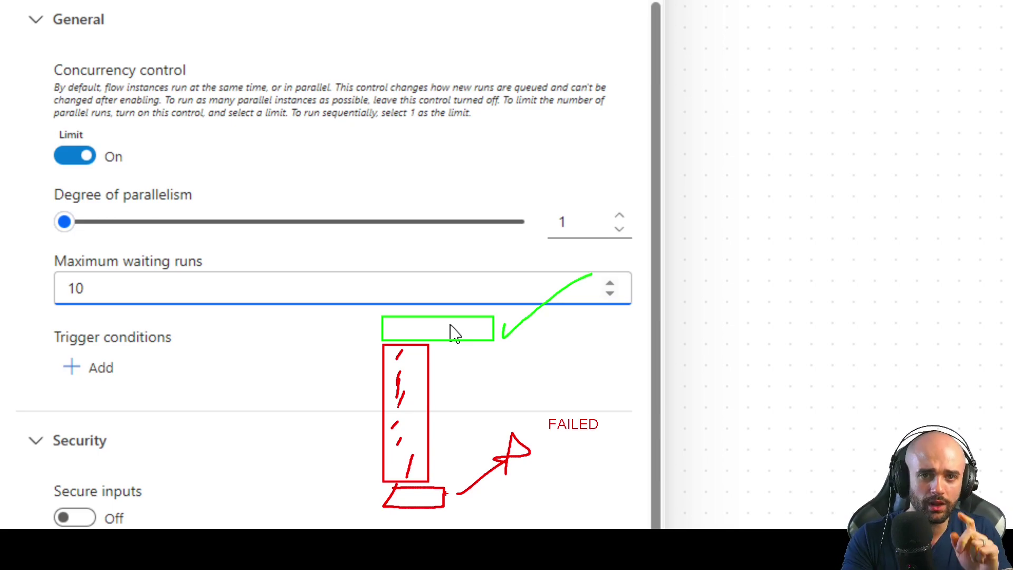
pyautogui.press('Escape')
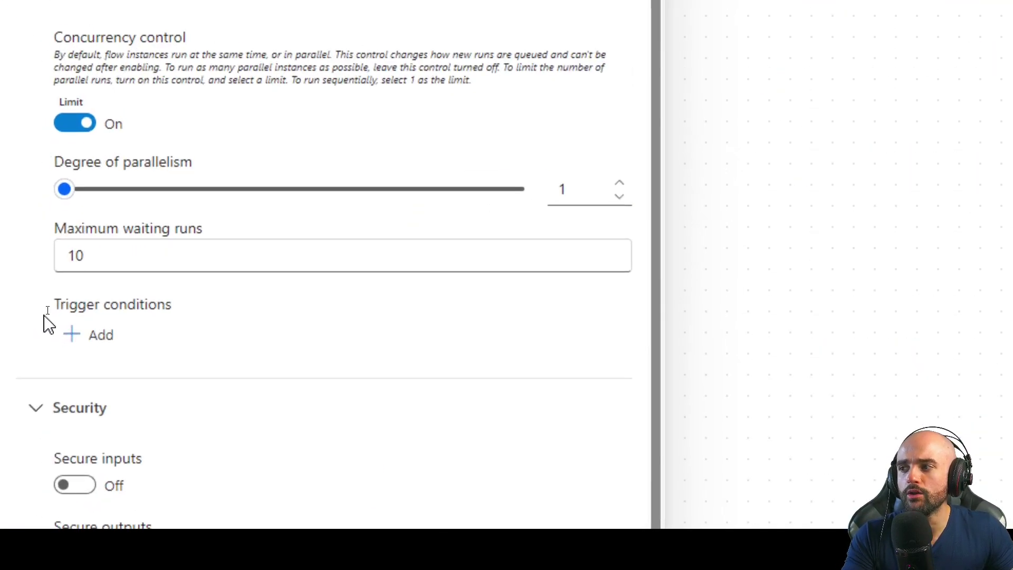
# Try setting the manual trigger's maximum waiting runs to 9 and restore the value to 10
pyautogui.moveTo(110, 258); pyautogui.dragTo(40, 257)
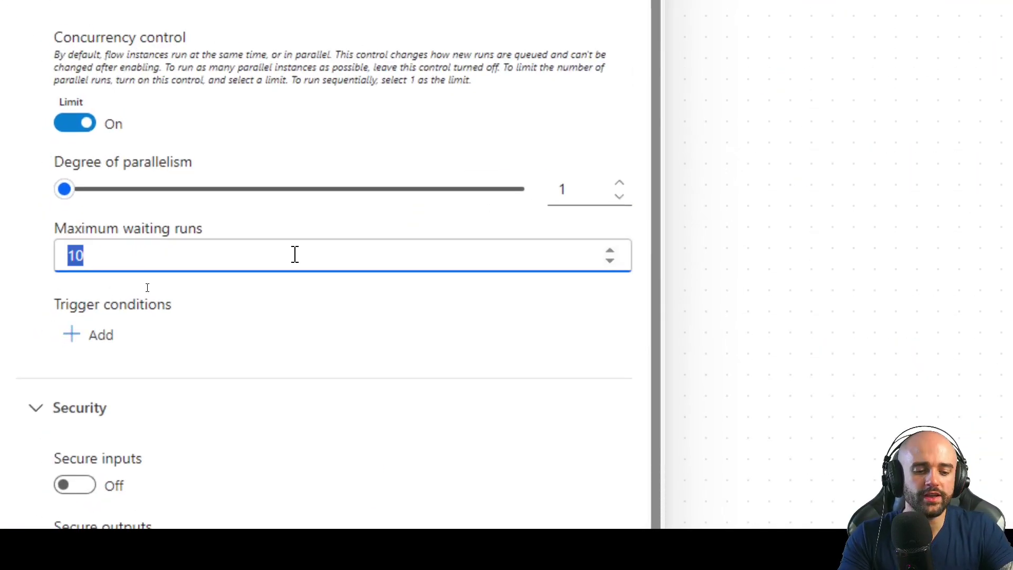
pyautogui.write('9')
pyautogui.moveTo(321, 257); pyautogui.dragTo(169, 317)
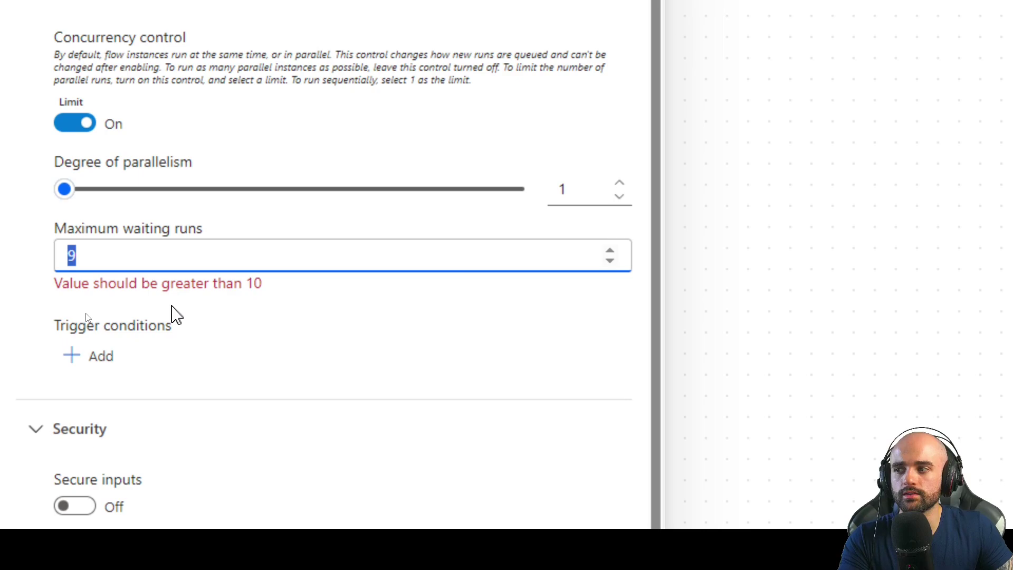
pyautogui.click(71, 305)
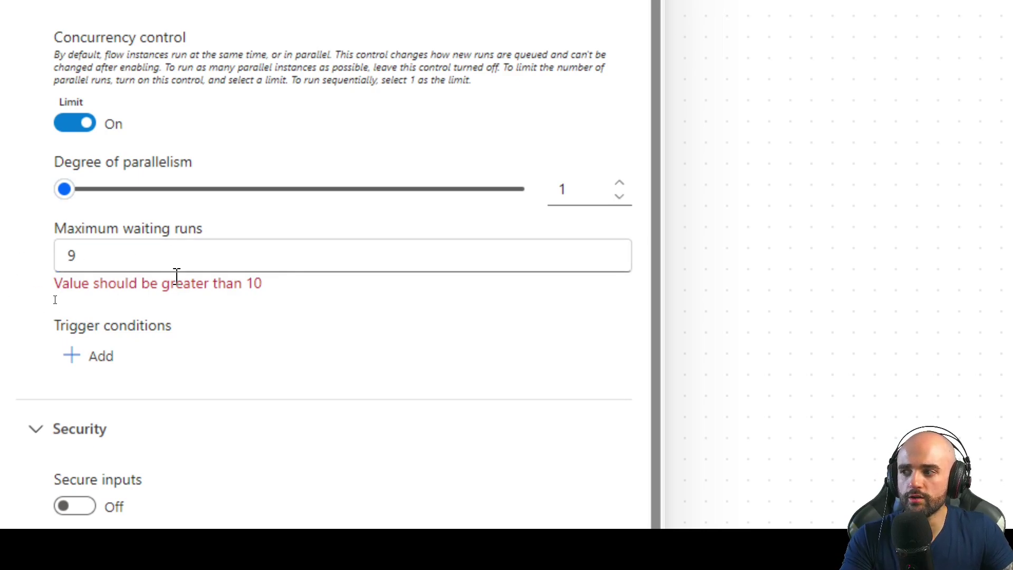
pyautogui.moveTo(110, 263); pyautogui.dragTo(38, 245)
pyautogui.write('10')
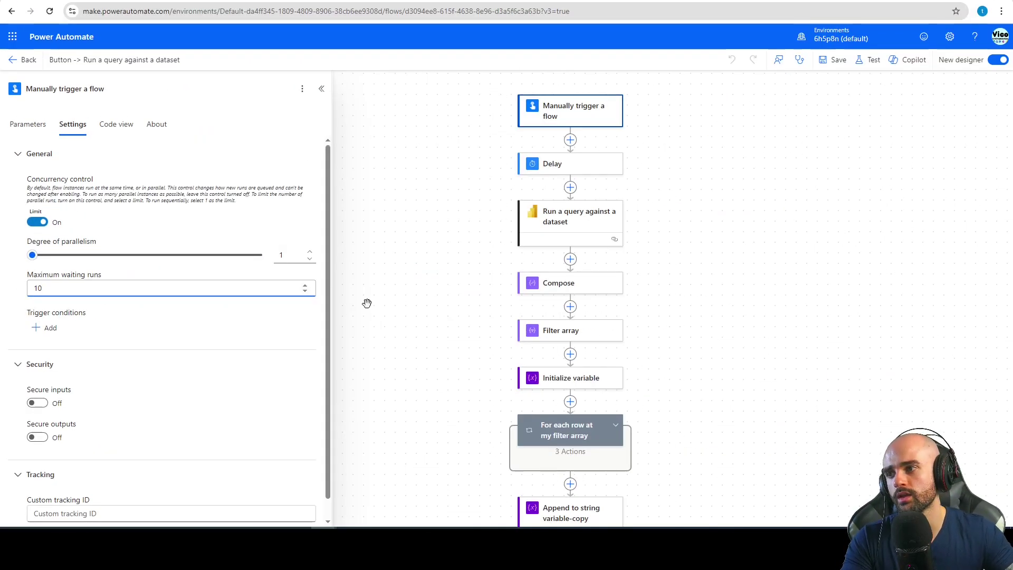
# Change the Delay action's duration to 20 seconds
pyautogui.moveTo(706, 190); pyautogui.dragTo(677, 209)
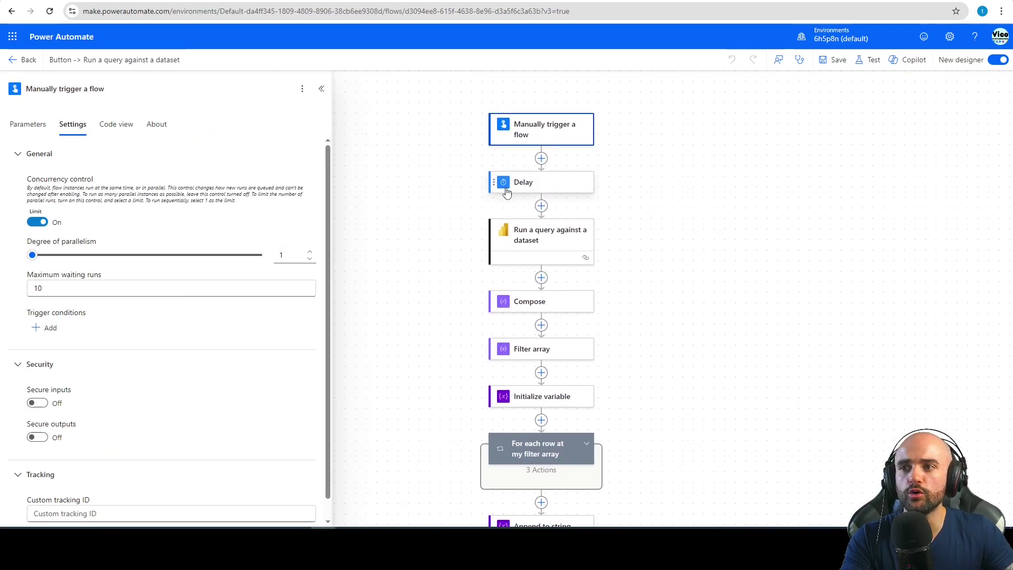
pyautogui.click(505, 192)
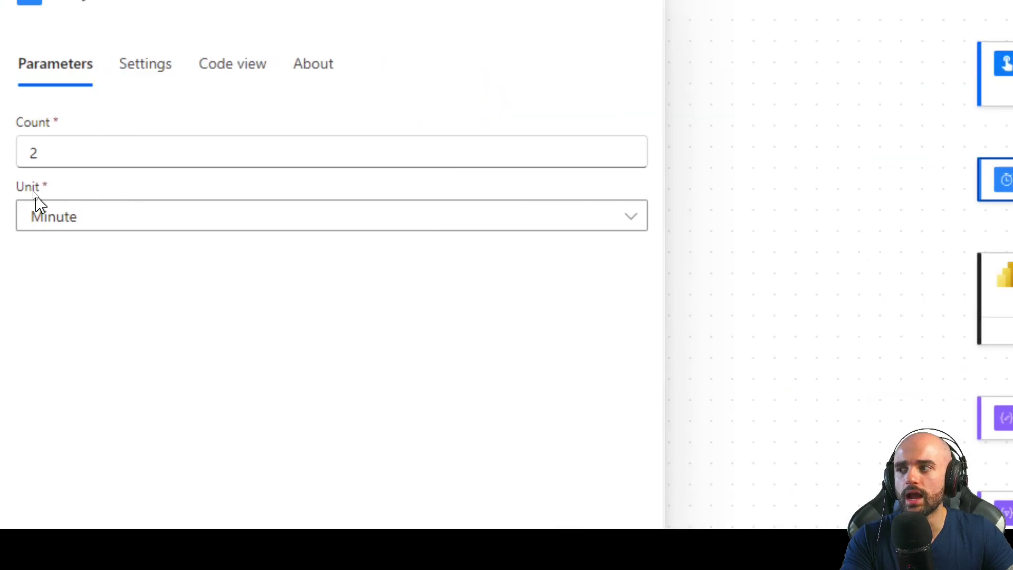
pyautogui.click(84, 219)
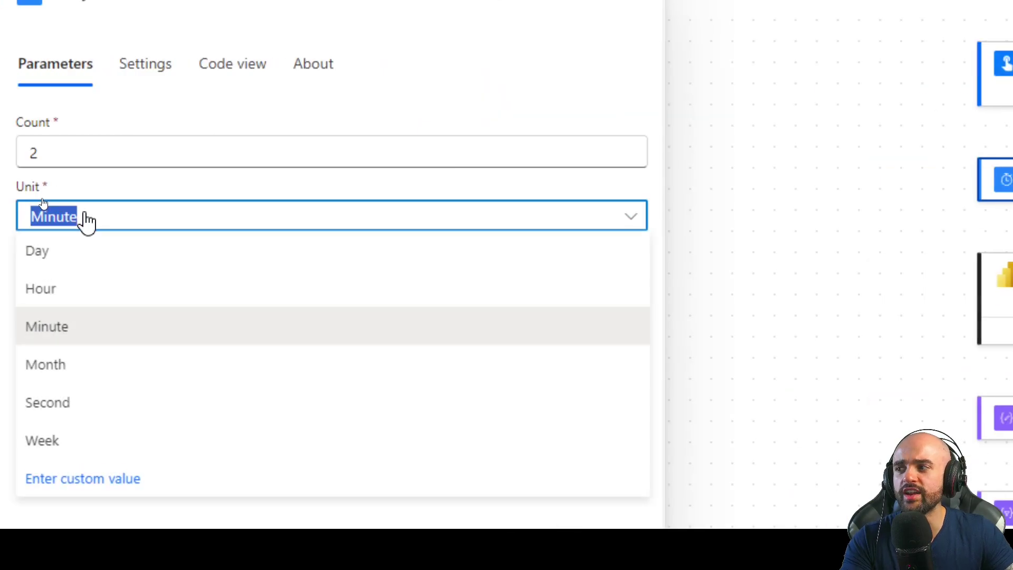
pyautogui.click(84, 401)
pyautogui.doubleClick(17, 157)
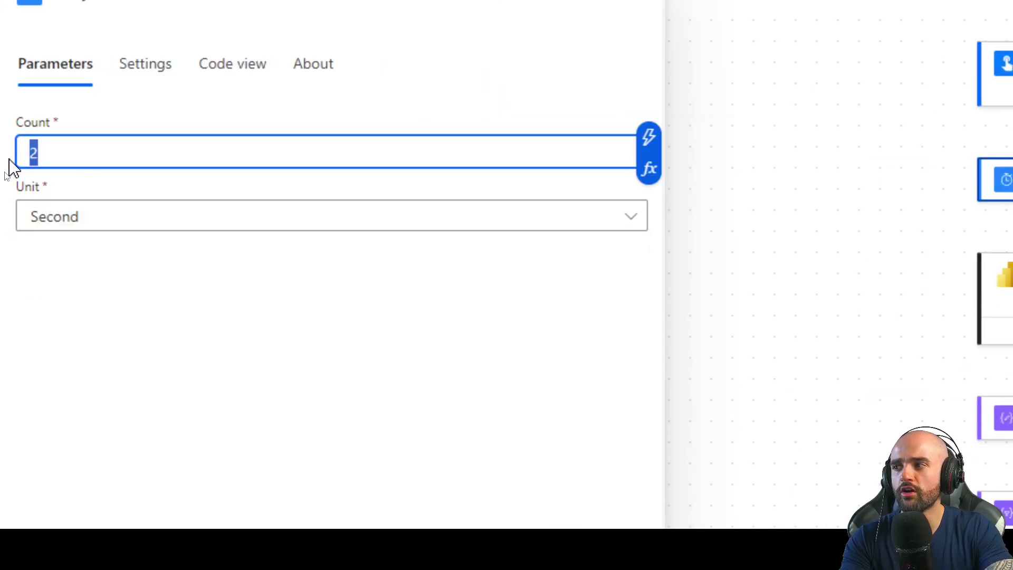
pyautogui.write('20')
pyautogui.click(224, 355)
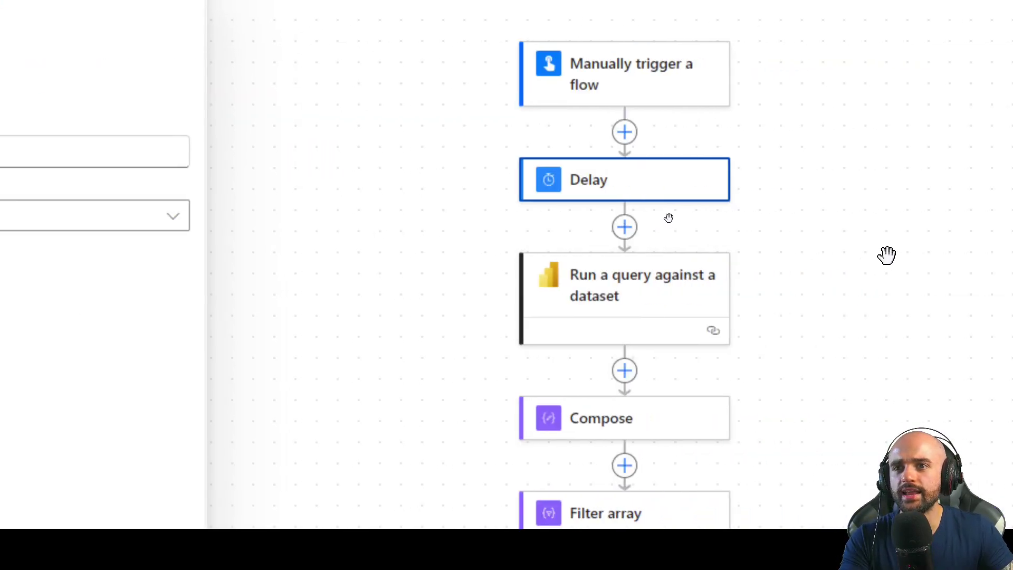
# Insert a Terminate action with status Succeeded directly after the Delay action and save the flow
pyautogui.click(624, 227)
pyautogui.write('terminate')
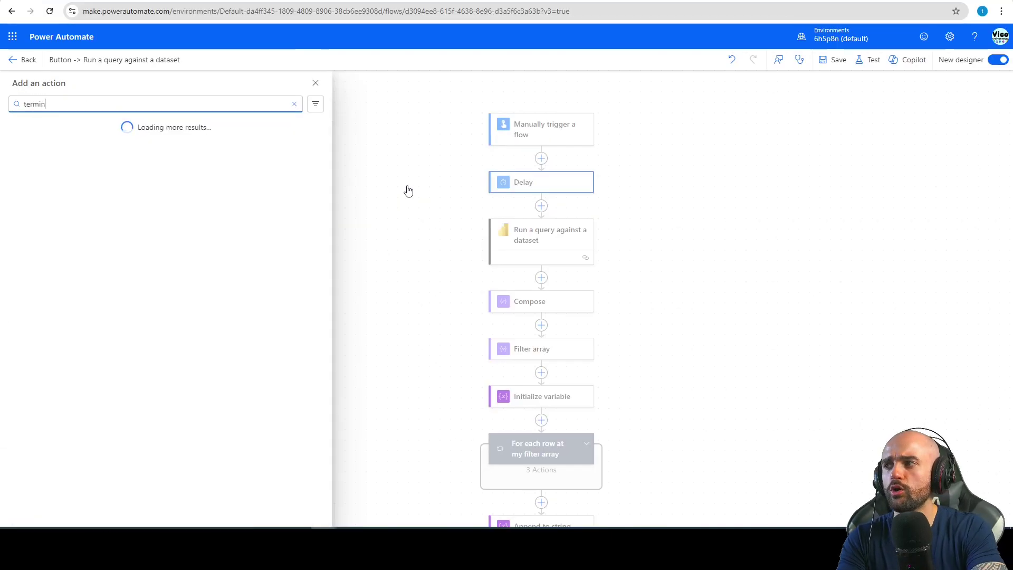
pyautogui.click(61, 180)
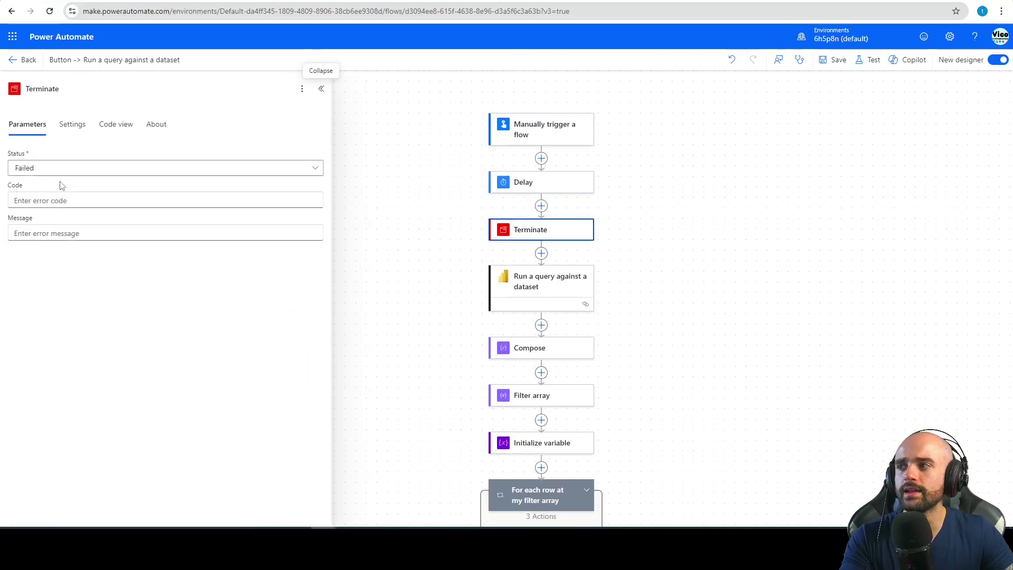
pyautogui.click(30, 172)
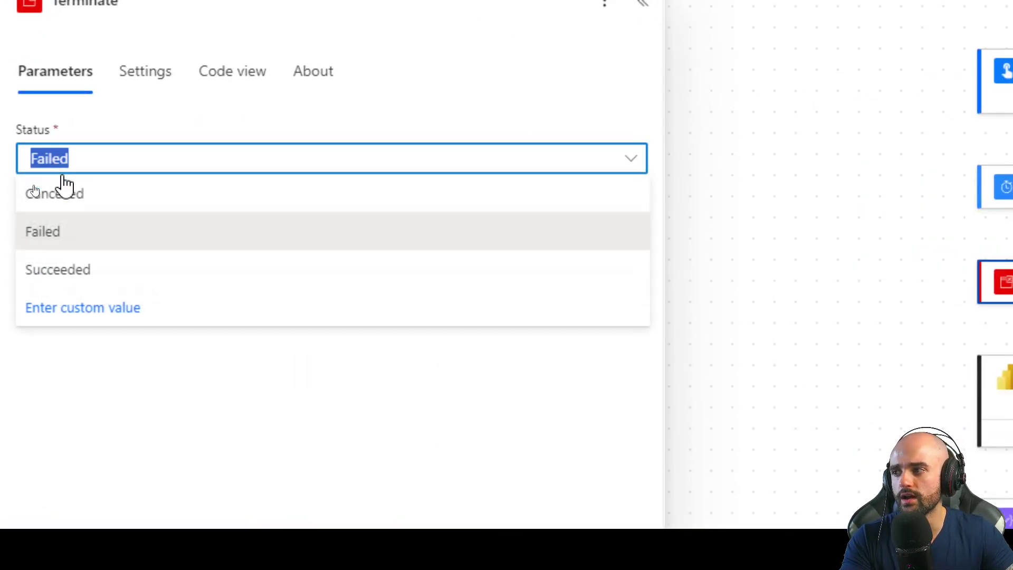
pyautogui.click(36, 224)
pyautogui.click(836, 60)
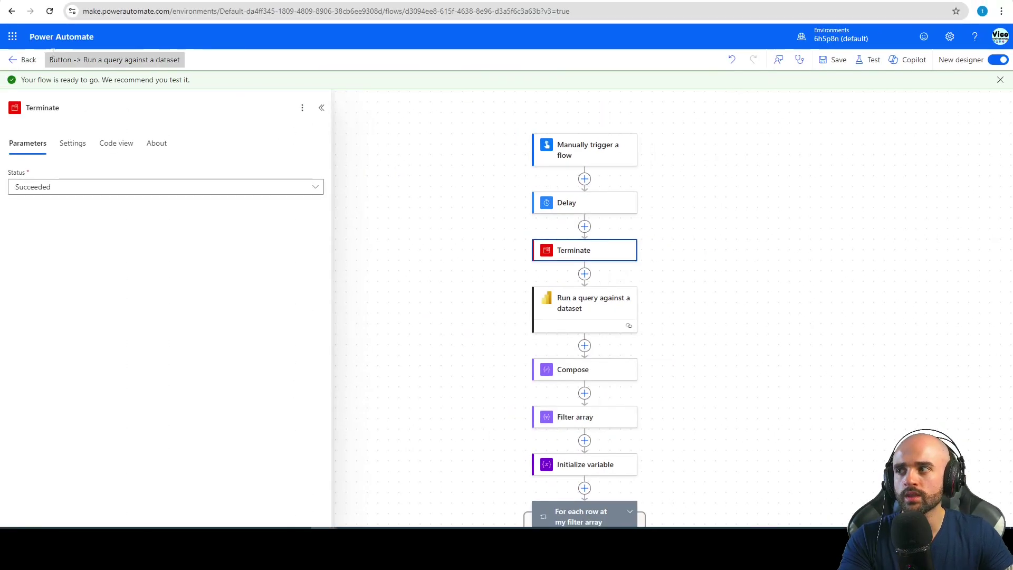
# Return to the flow's details page and run the flow twice in quick succession
pyautogui.click(53, 50)
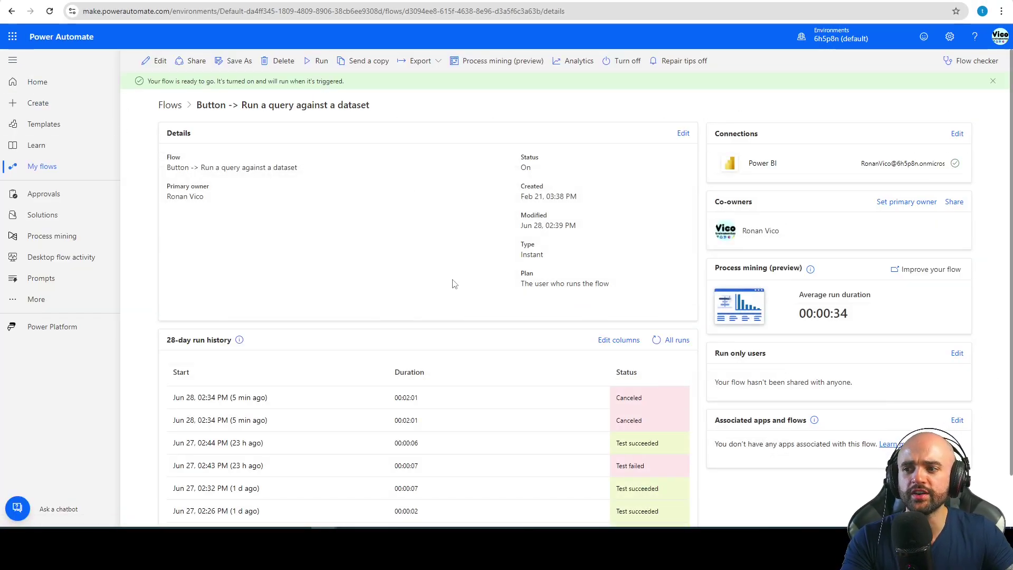
pyautogui.click(318, 60)
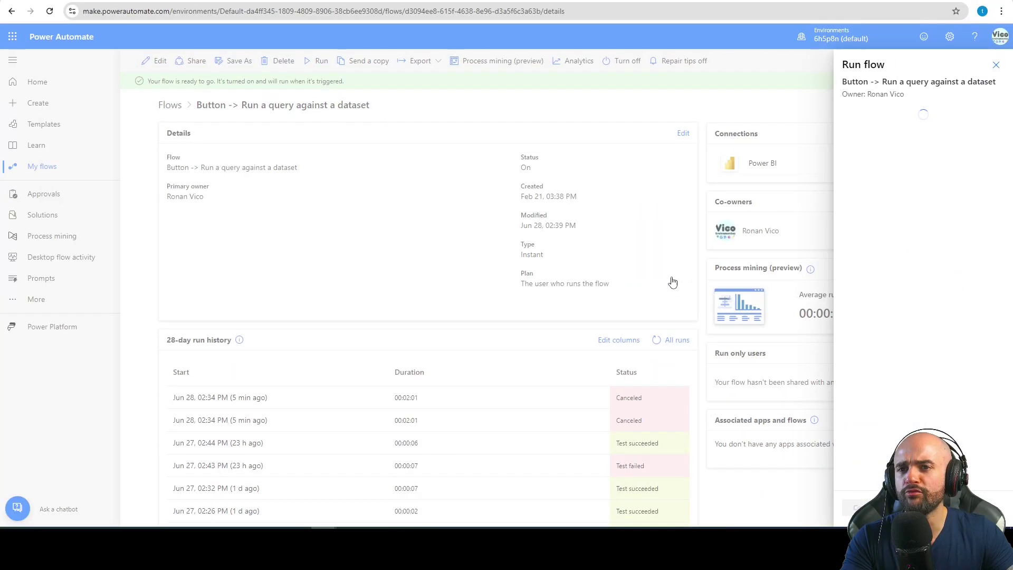
pyautogui.click(857, 508)
pyautogui.click(858, 508)
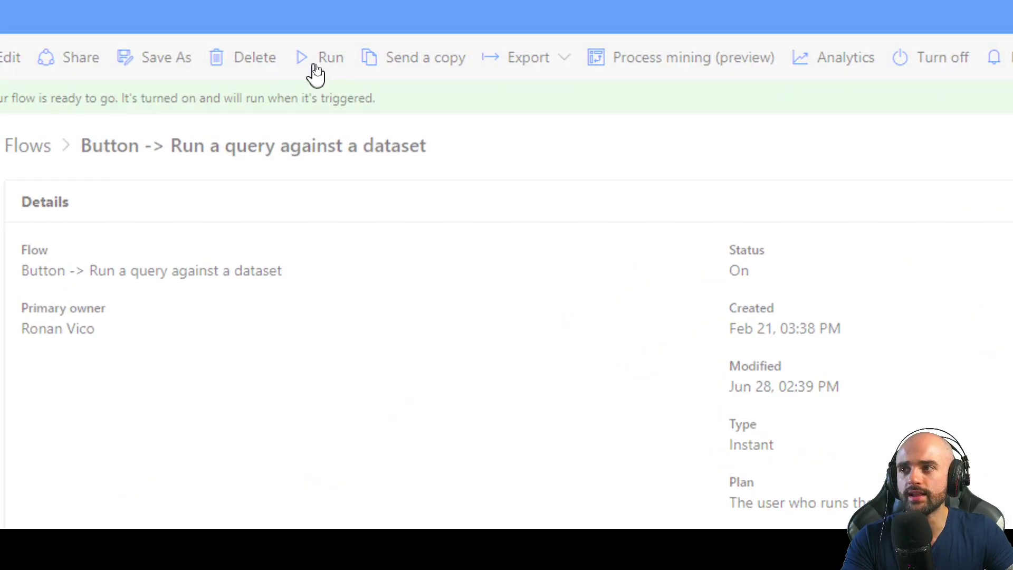
pyautogui.click(316, 67)
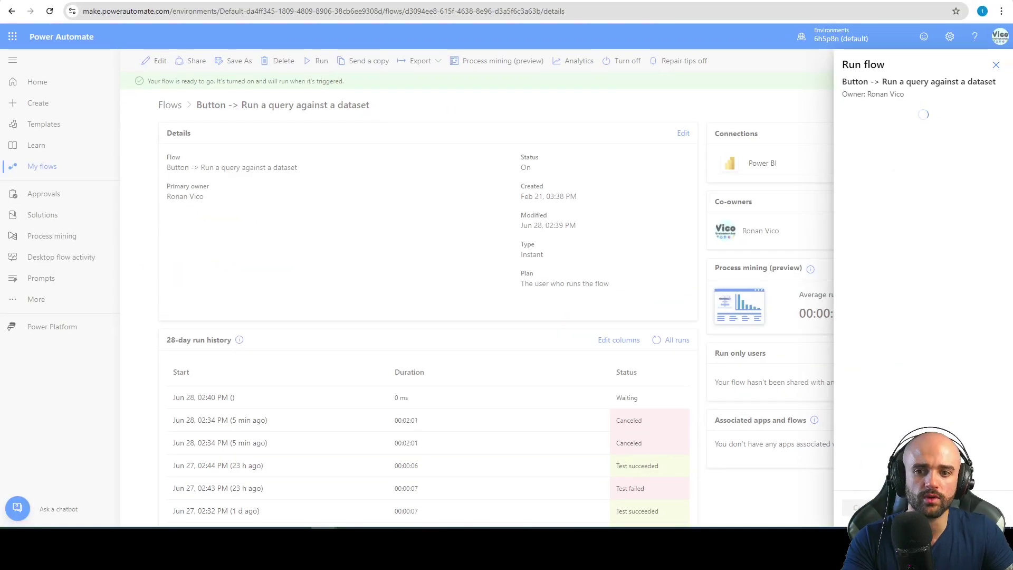
pyautogui.click(858, 507)
pyautogui.click(858, 508)
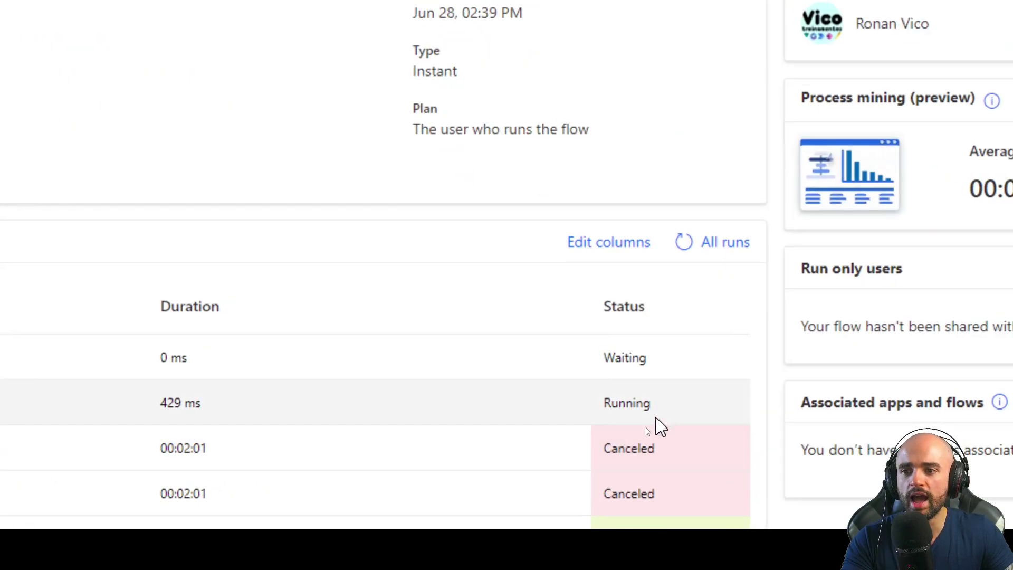
# Compare the statuses of the two newest runs in the 28-day run history, refreshing the list repeatedly
pyautogui.moveTo(643, 428); pyautogui.dragTo(198, 426)
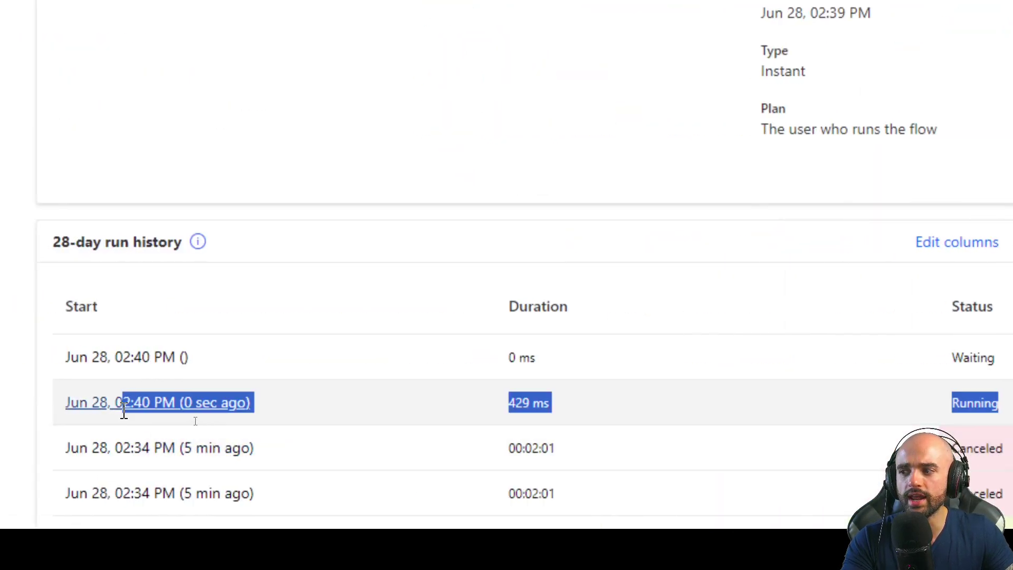
pyautogui.doubleClick(662, 358)
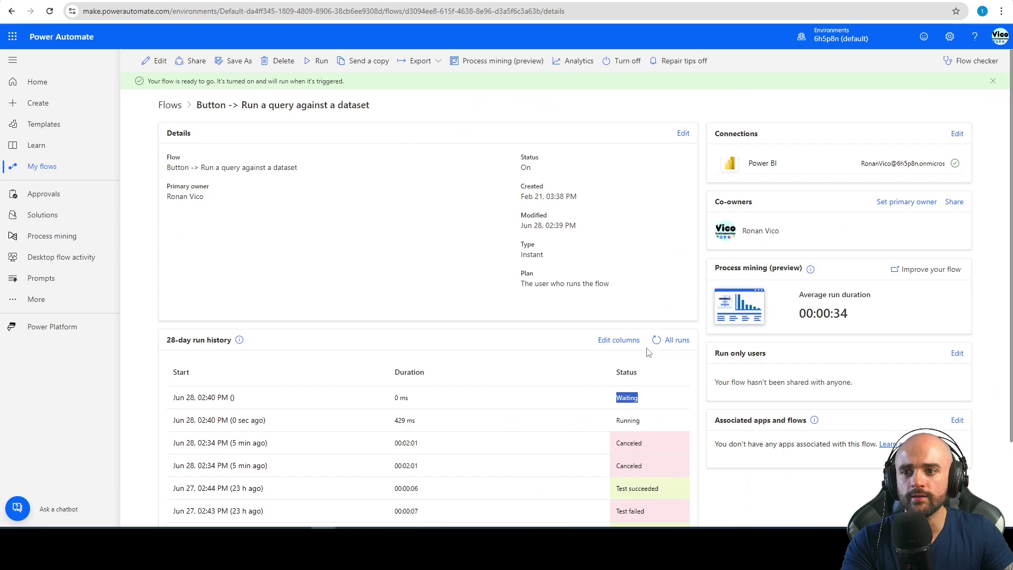
pyautogui.click(720, 243)
pyautogui.click(657, 343)
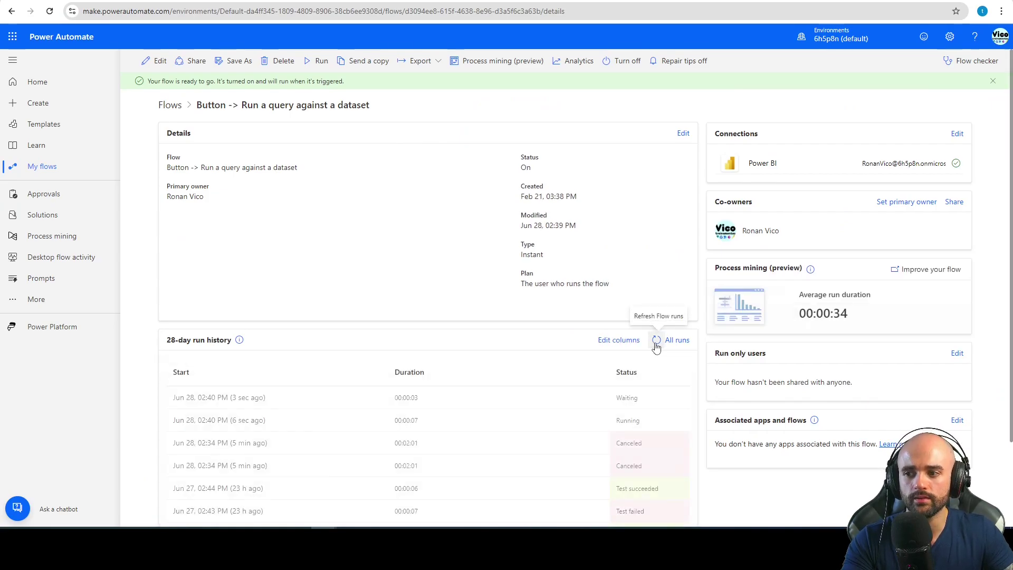
pyautogui.click(657, 343)
pyautogui.click(657, 343)
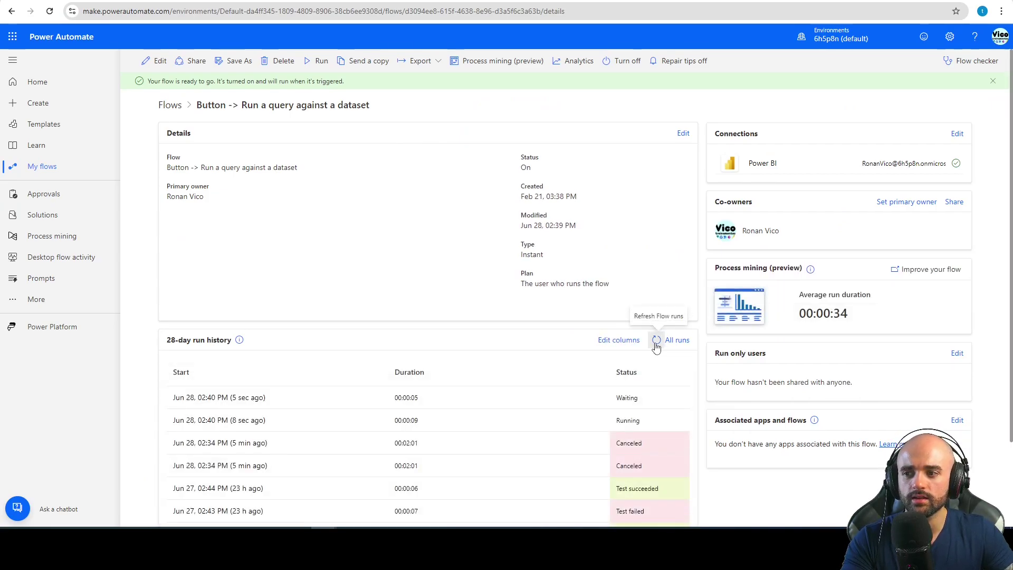
pyautogui.click(657, 343)
pyautogui.click(656, 344)
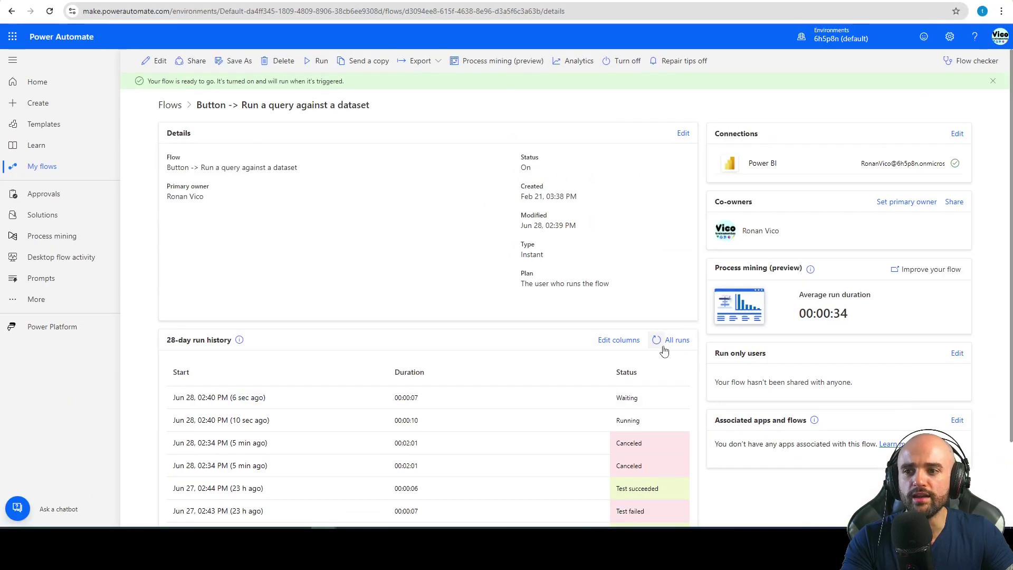
pyautogui.click(888, 247)
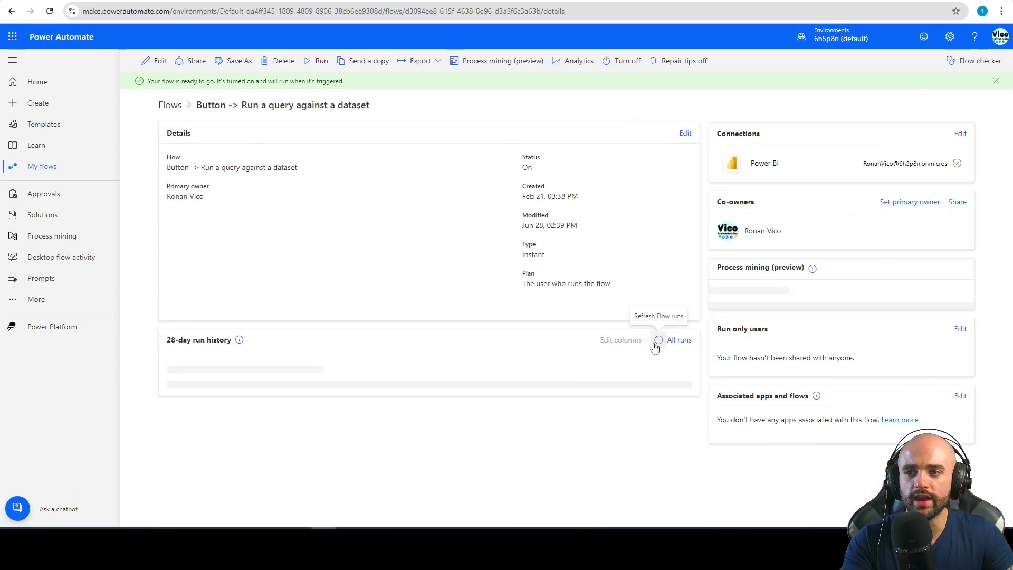
pyautogui.click(657, 343)
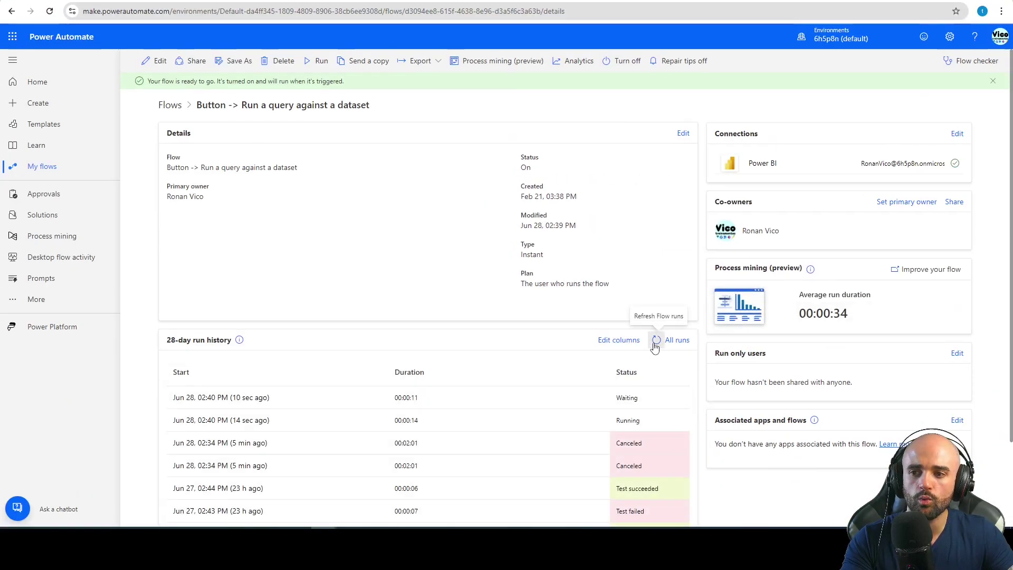
pyautogui.click(657, 343)
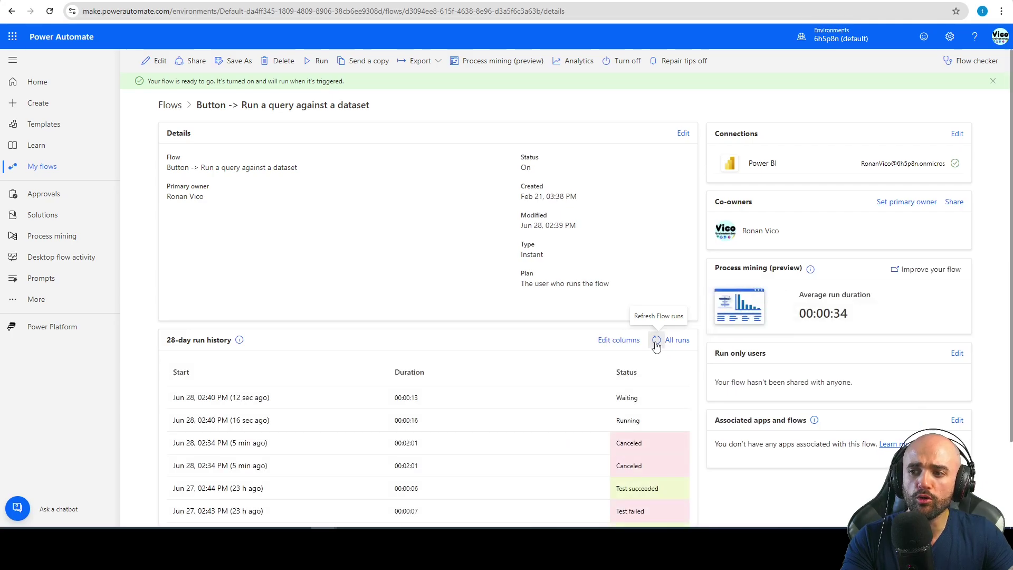
pyautogui.click(657, 343)
pyautogui.click(657, 343)
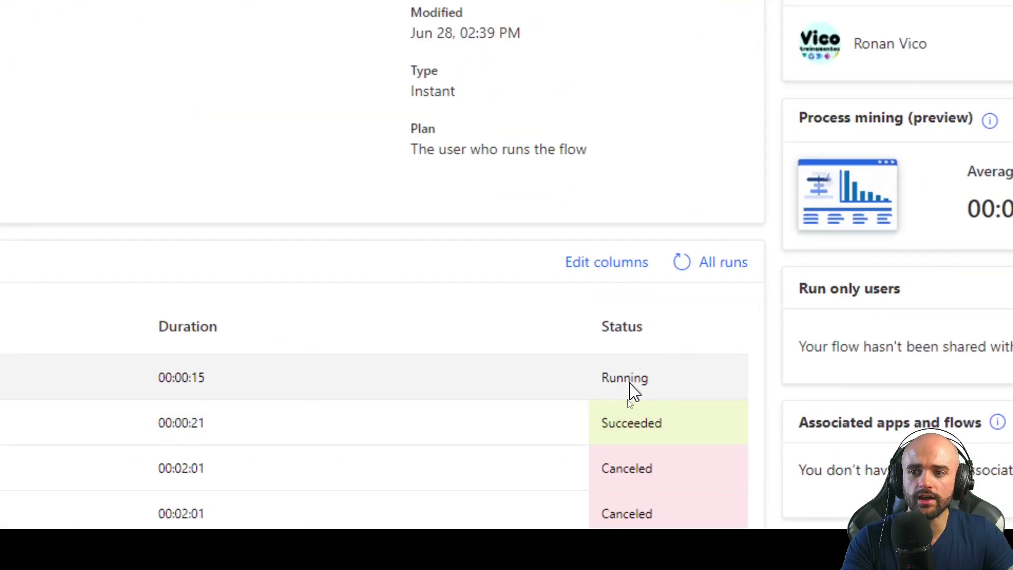
# Check the newest run's duration and status in the 28-day run history, refreshing until both queued runs finish
pyautogui.moveTo(619, 379); pyautogui.dragTo(129, 380)
pyautogui.click(645, 343)
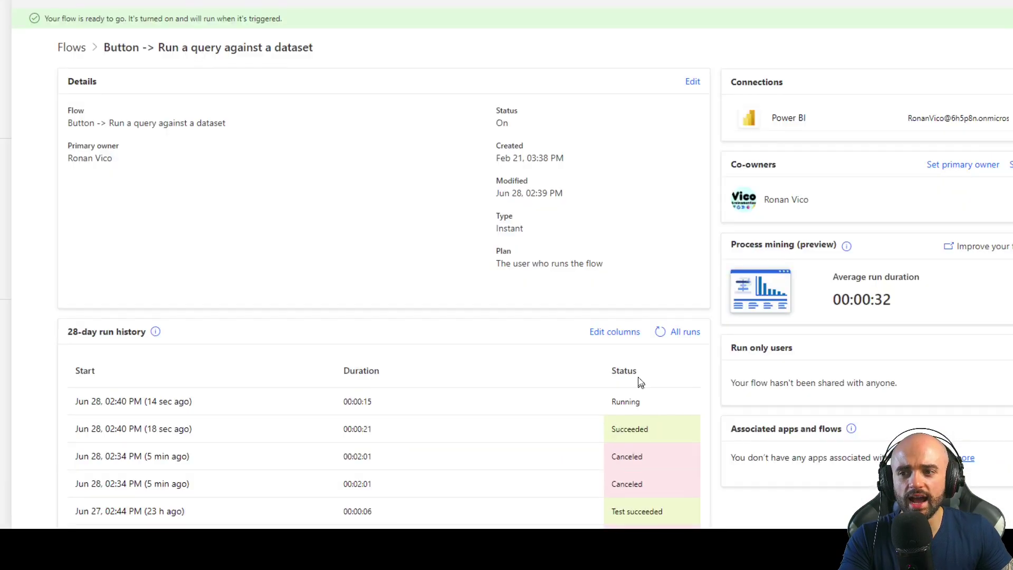
pyautogui.click(669, 329)
pyautogui.moveTo(221, 436); pyautogui.dragTo(71, 441)
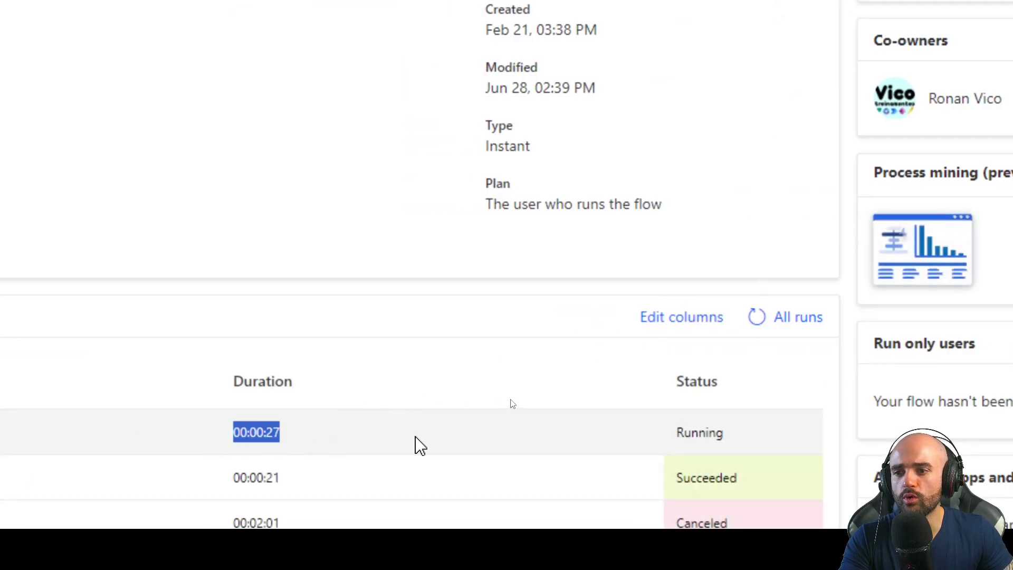
pyautogui.click(765, 316)
pyautogui.scroll(-2, 697, 466)
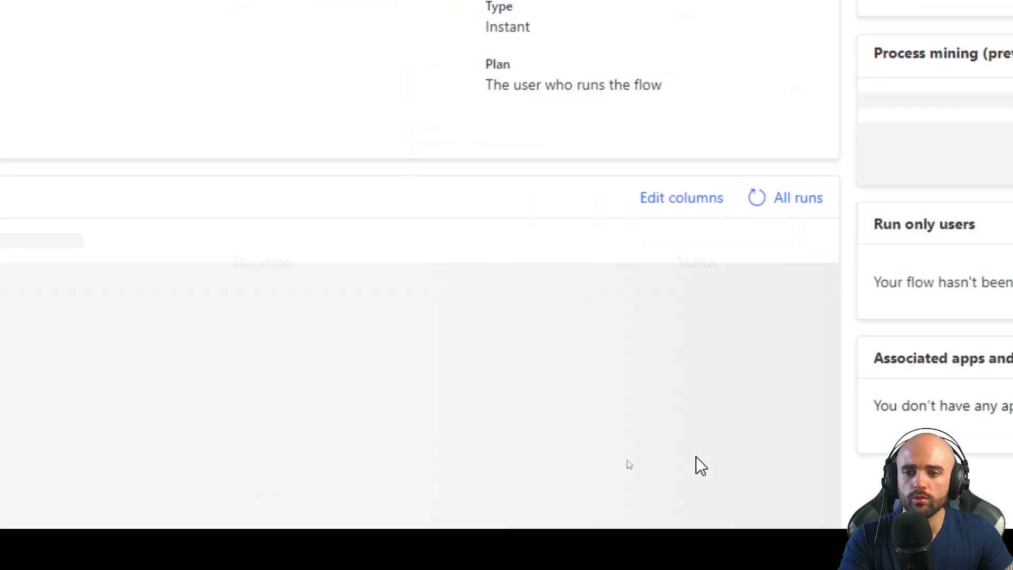
pyautogui.click(759, 199)
pyautogui.click(758, 199)
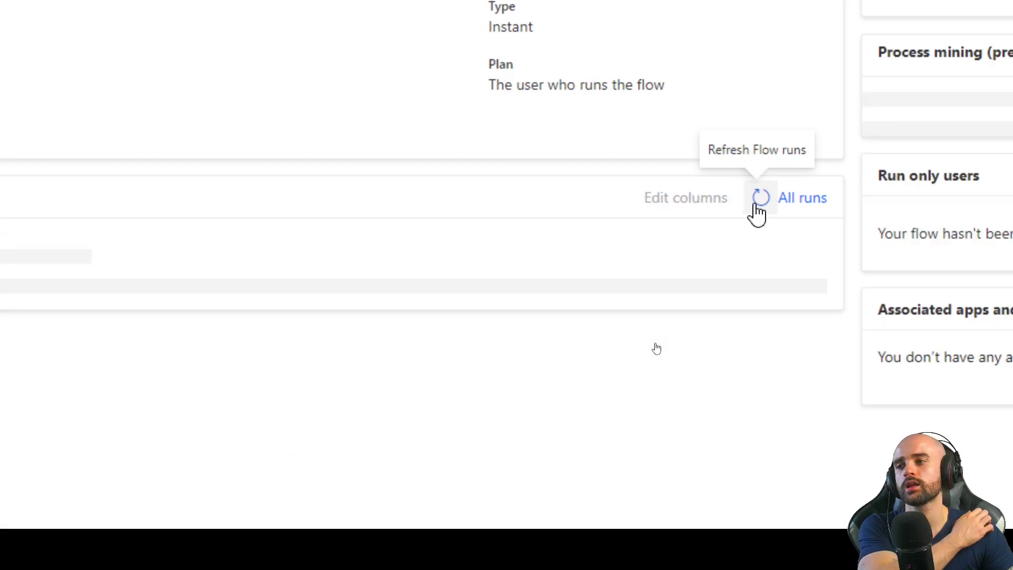
pyautogui.click(757, 198)
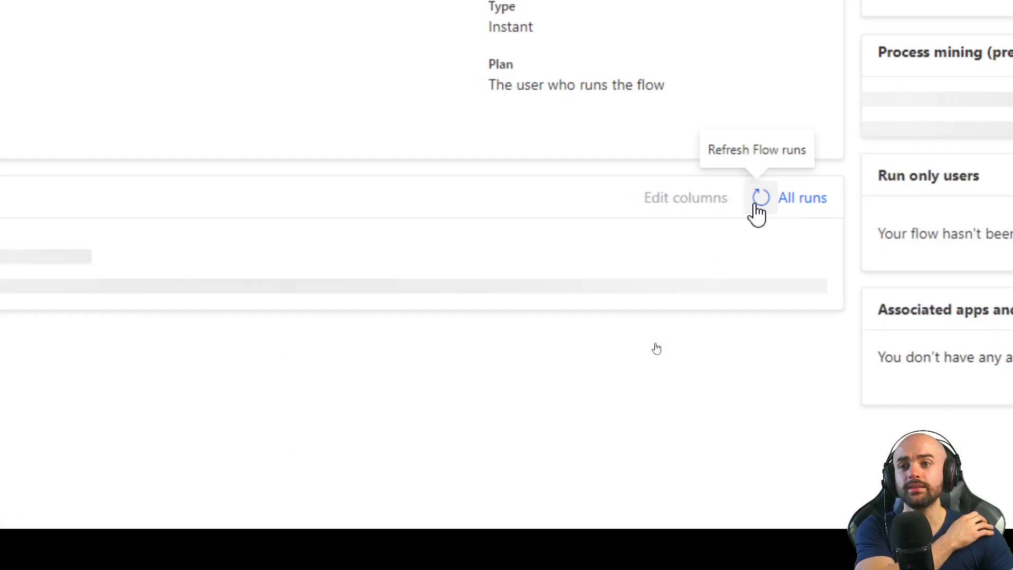
pyautogui.click(757, 198)
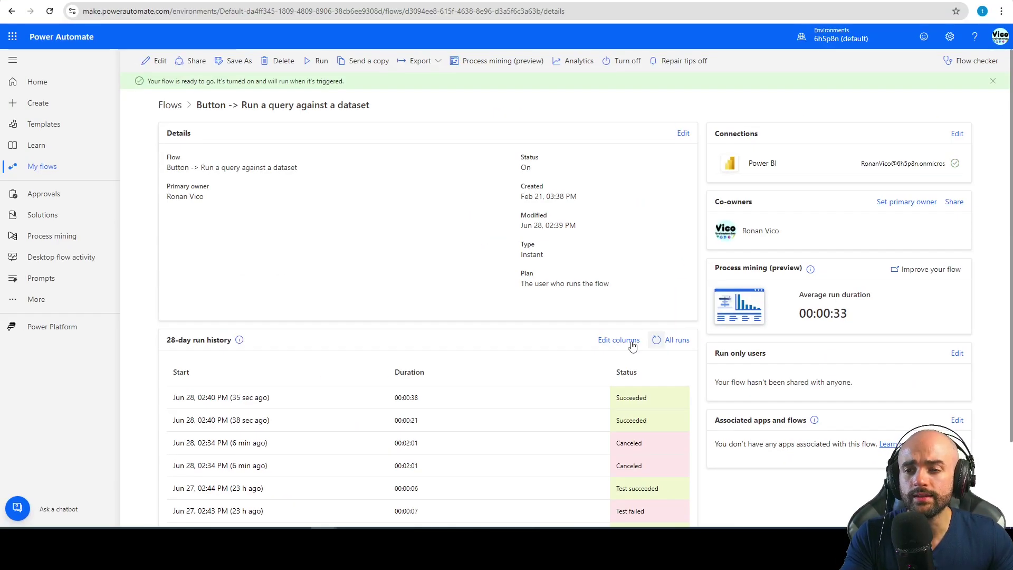
# Reopen the flow for editing and examine the Maximum waiting runs setting in the manual trigger's concurrency control
pyautogui.click(173, 106)
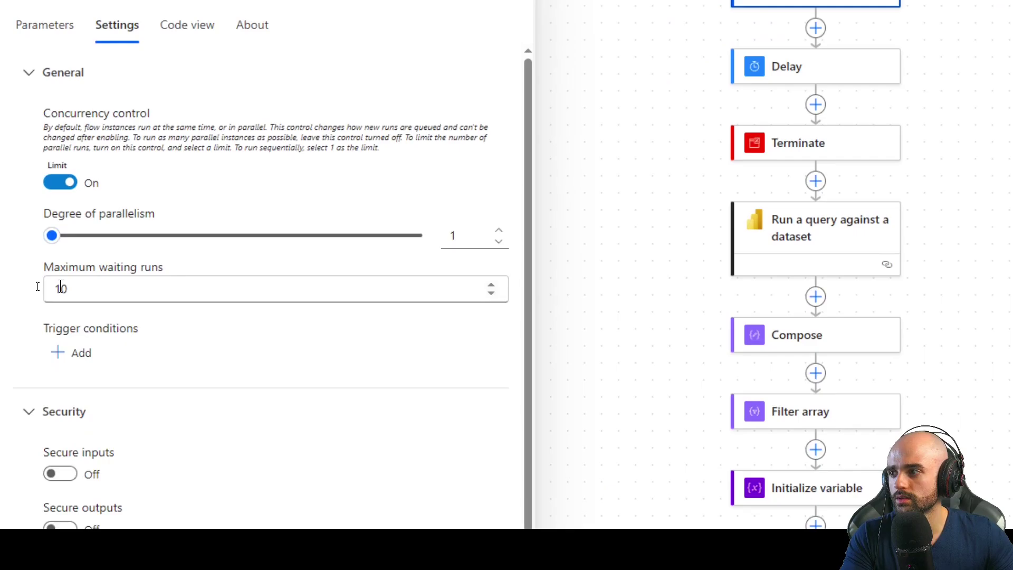
pyautogui.moveTo(54, 264); pyautogui.dragTo(190, 272)
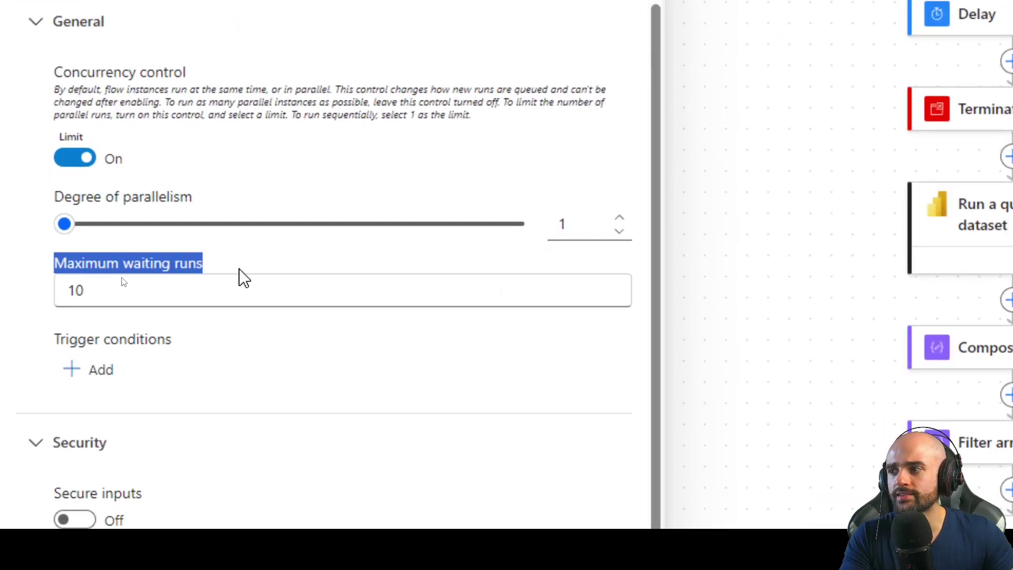
pyautogui.click(163, 283)
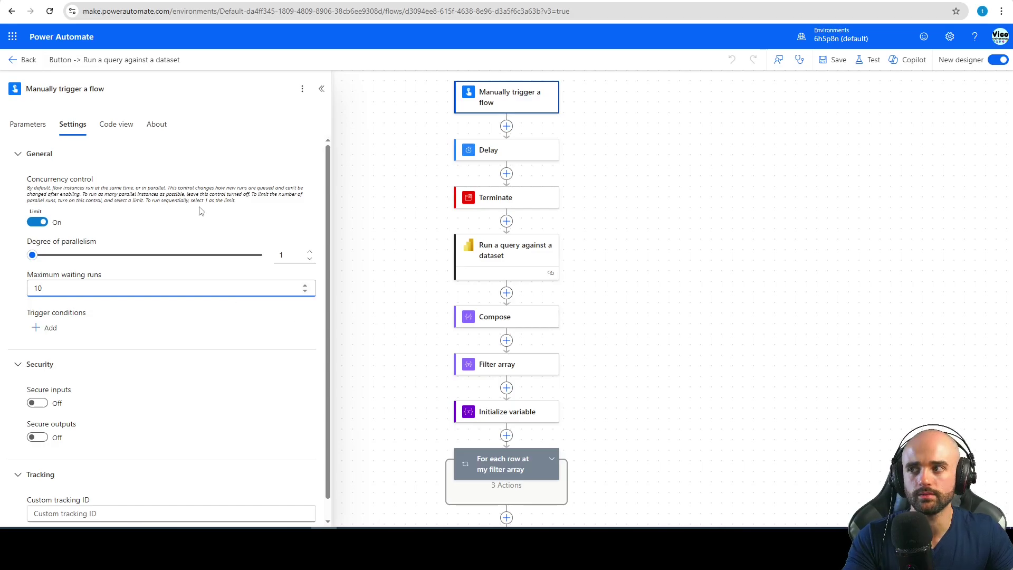
# Change the Delay action's duration to 2 minutes and save the flow
pyautogui.moveTo(593, 259); pyautogui.dragTo(602, 276)
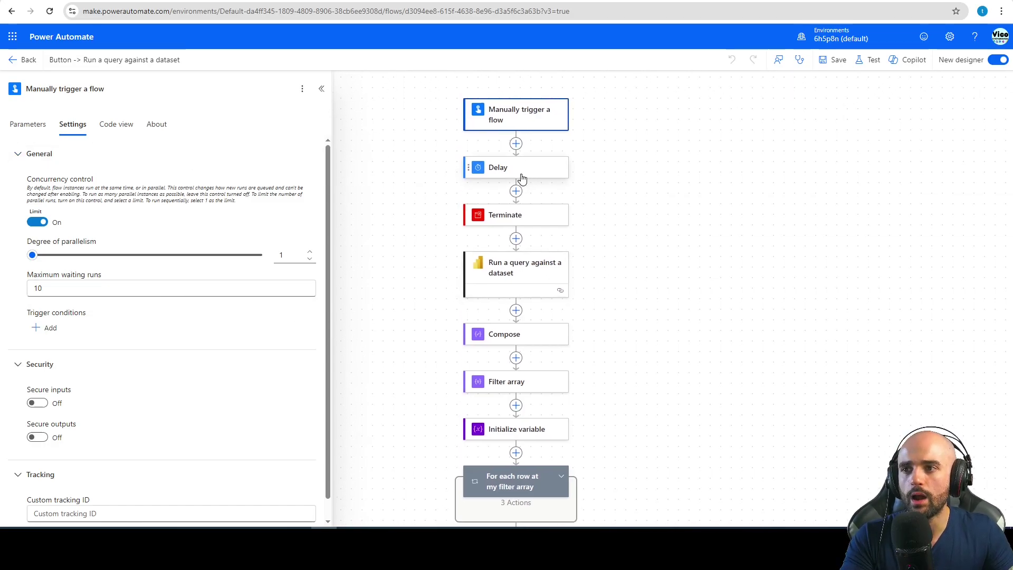
pyautogui.click(522, 176)
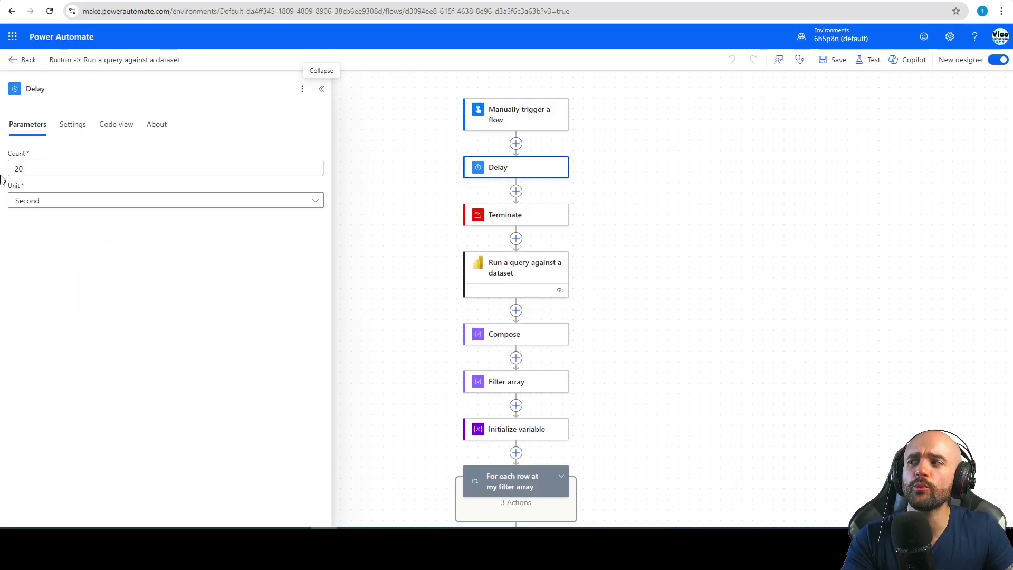
pyautogui.moveTo(15, 169); pyautogui.dragTo(72, 184)
pyautogui.click(88, 214)
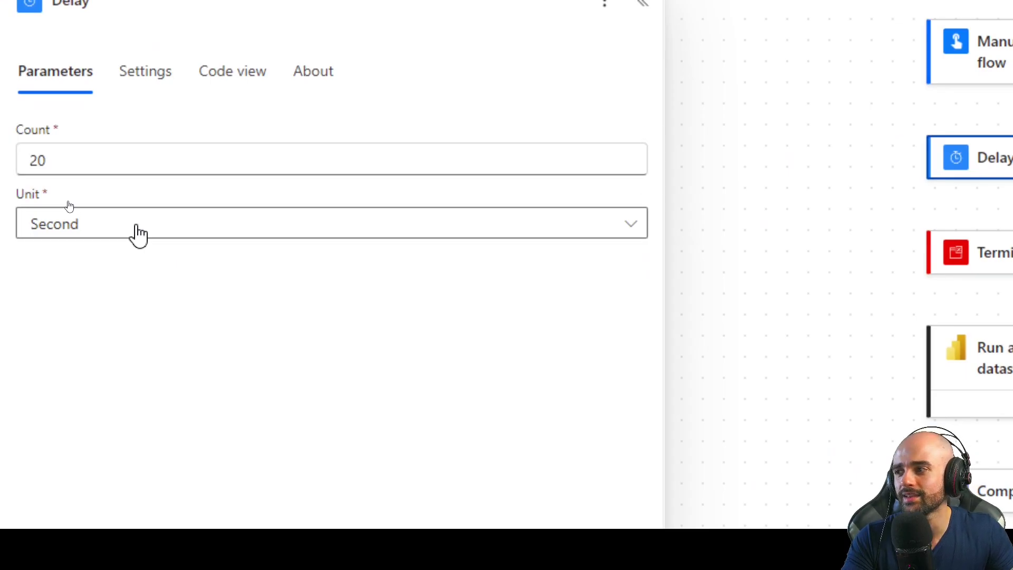
pyautogui.click(139, 234)
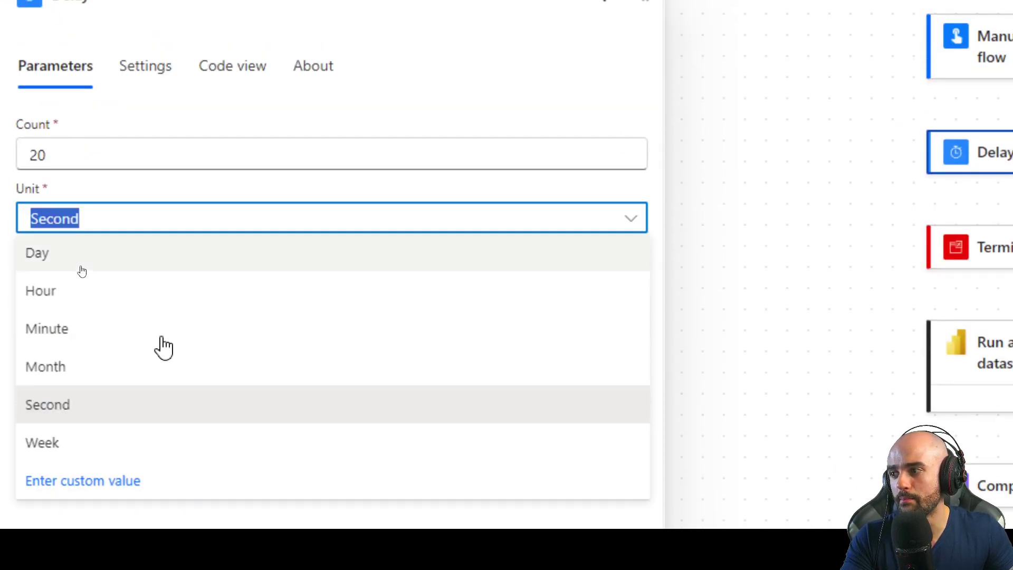
pyautogui.click(68, 344)
pyautogui.click(70, 145)
pyautogui.press('BackSpace')
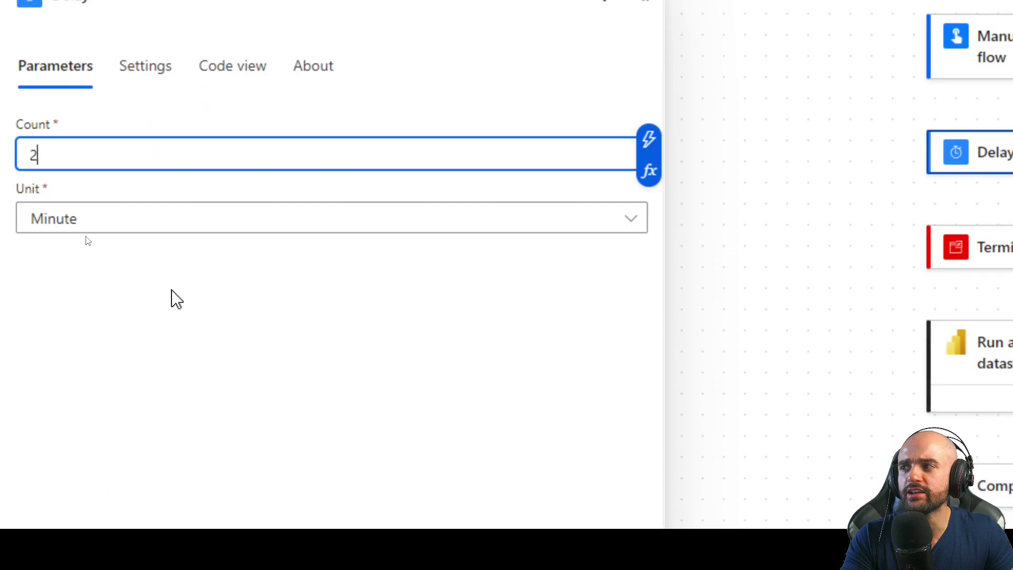
pyautogui.click(838, 60)
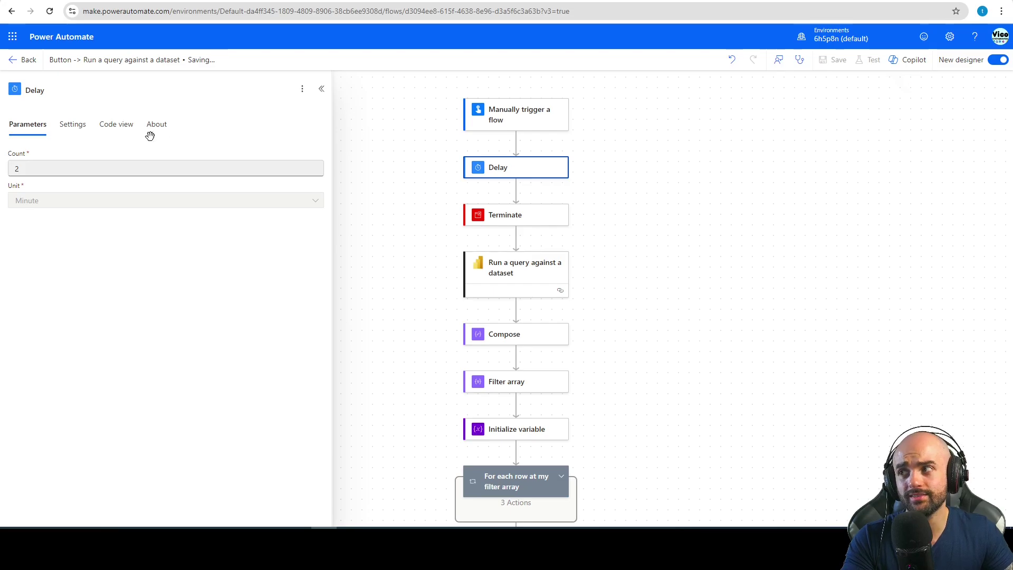
# Return to the flow's details page and start run after run in quick succession to fill the waiting queue
pyautogui.click(24, 59)
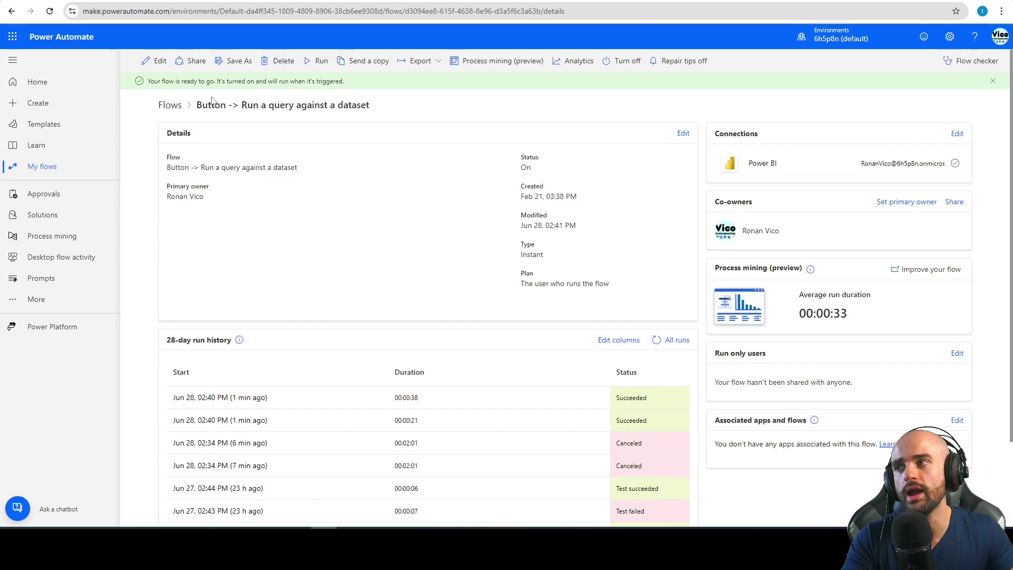
pyautogui.click(319, 61)
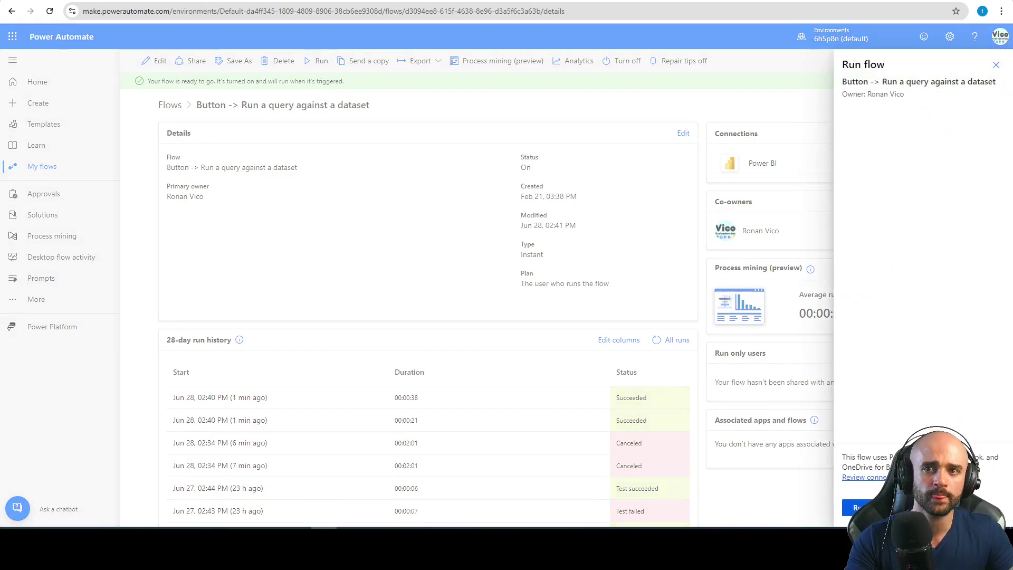
pyautogui.click(866, 508)
pyautogui.click(860, 508)
pyautogui.click(319, 61)
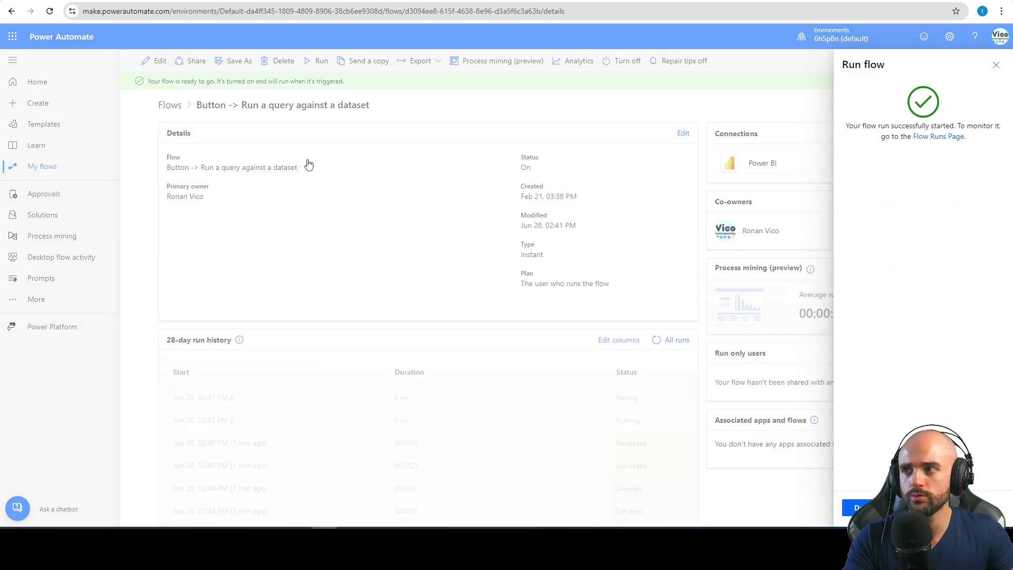
pyautogui.click(860, 508)
pyautogui.click(319, 60)
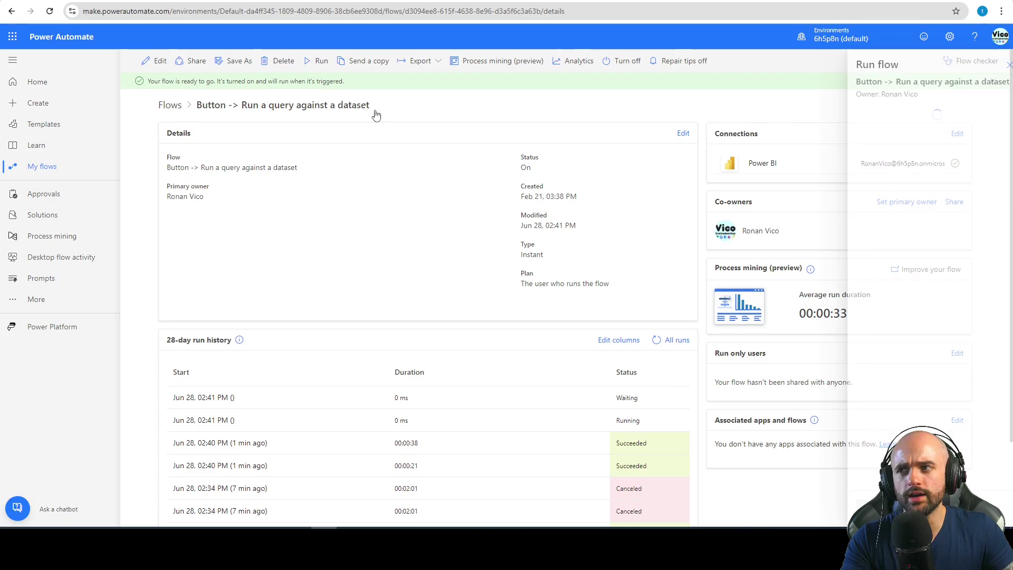
pyautogui.click(860, 508)
pyautogui.click(861, 507)
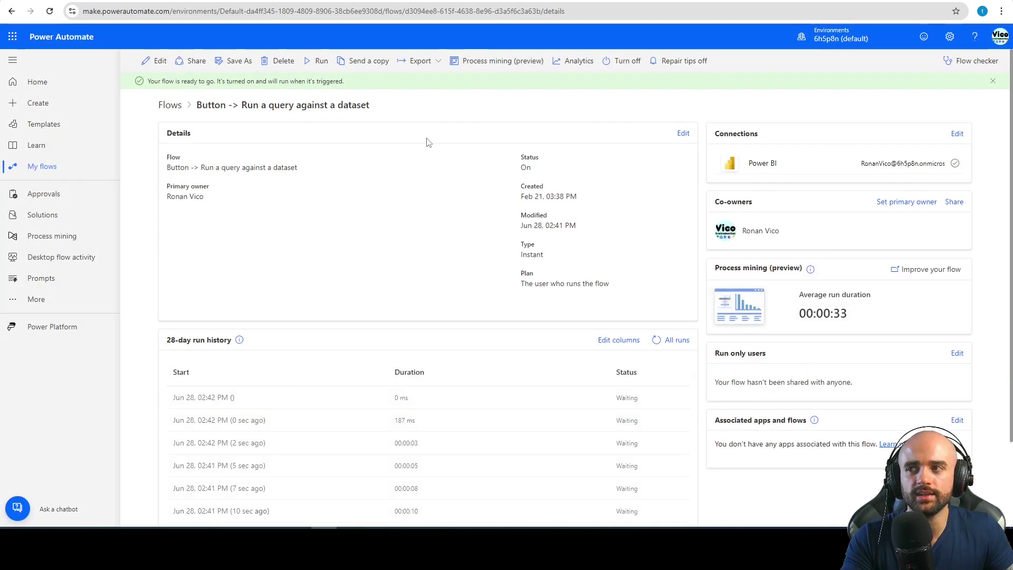
pyautogui.click(320, 61)
pyautogui.click(855, 508)
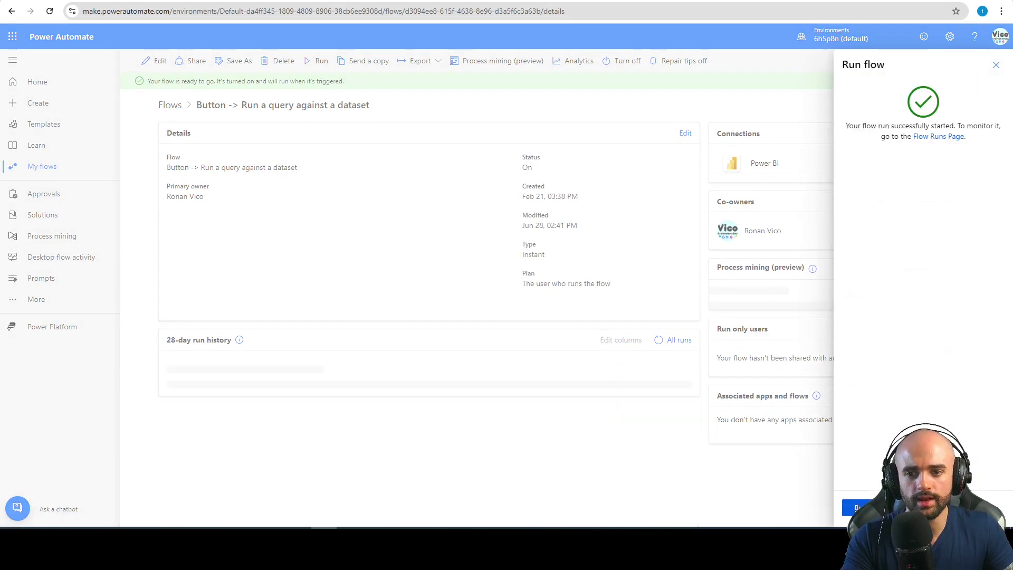
pyautogui.click(855, 508)
pyautogui.click(320, 60)
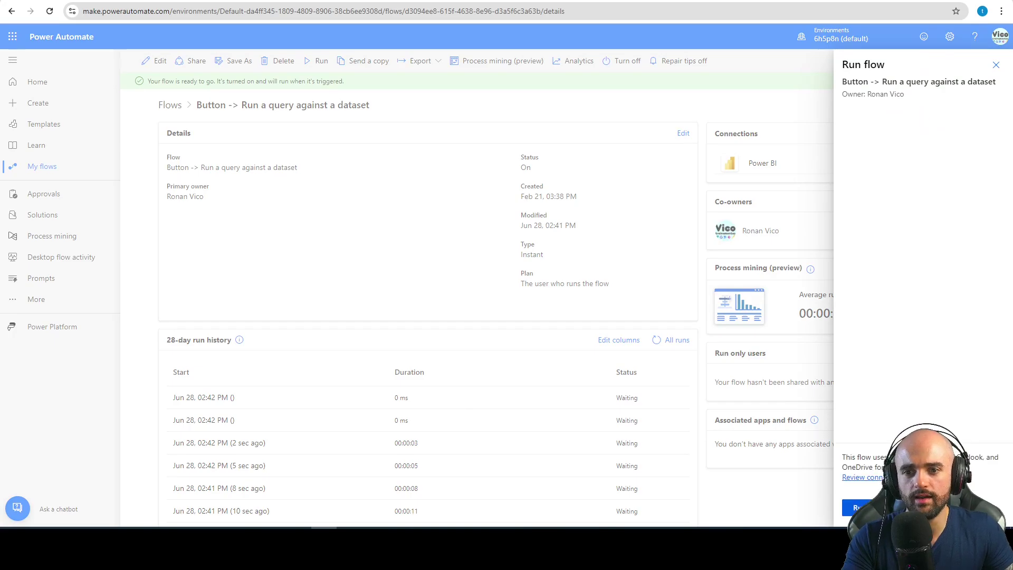
pyautogui.click(855, 508)
pyautogui.click(855, 508)
pyautogui.scroll(-1, 475, 240)
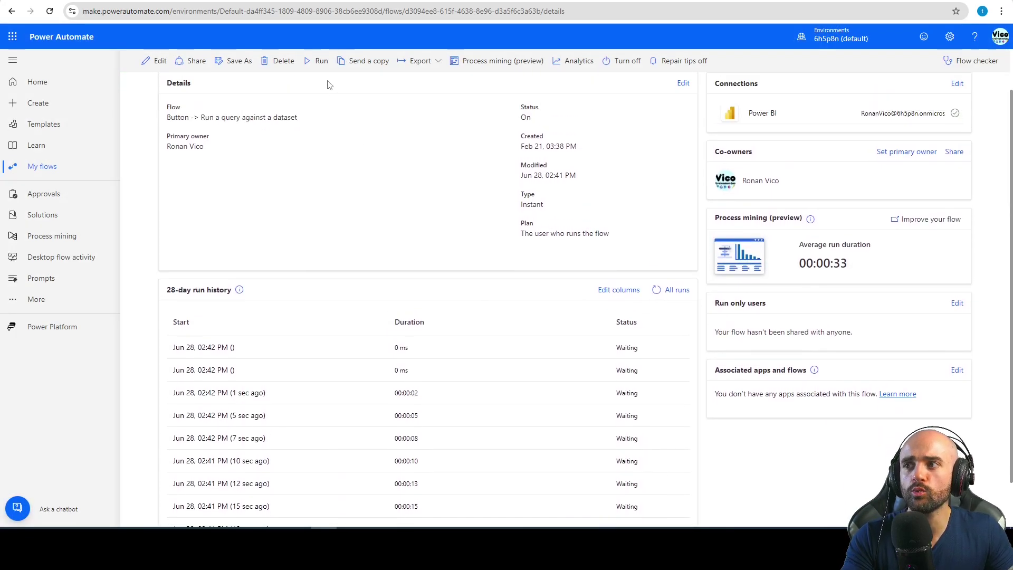
# Try to start one more run beyond the waiting limit, read the response in full and close the run pane
pyautogui.click(319, 61)
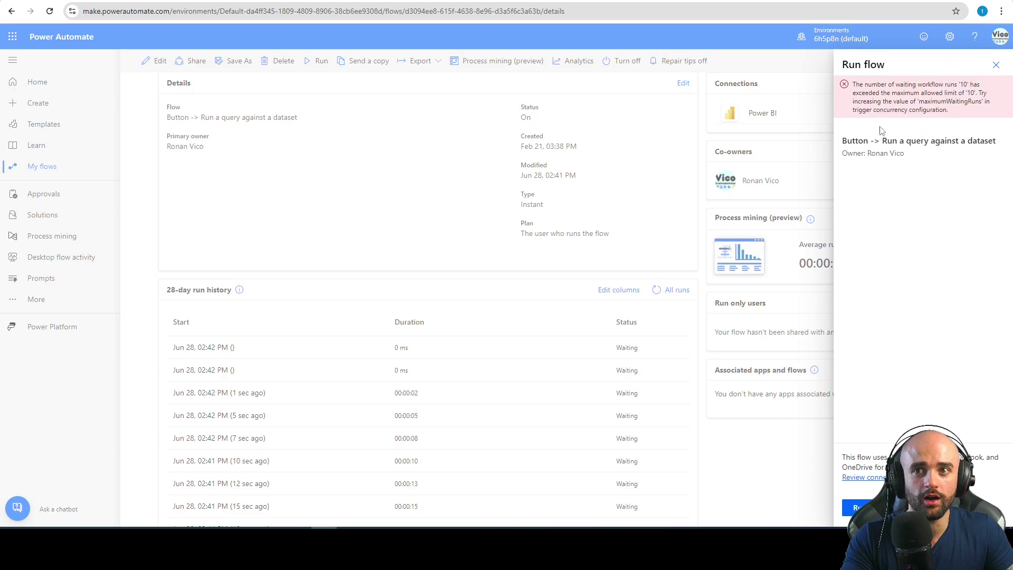
pyautogui.moveTo(854, 85); pyautogui.dragTo(961, 131)
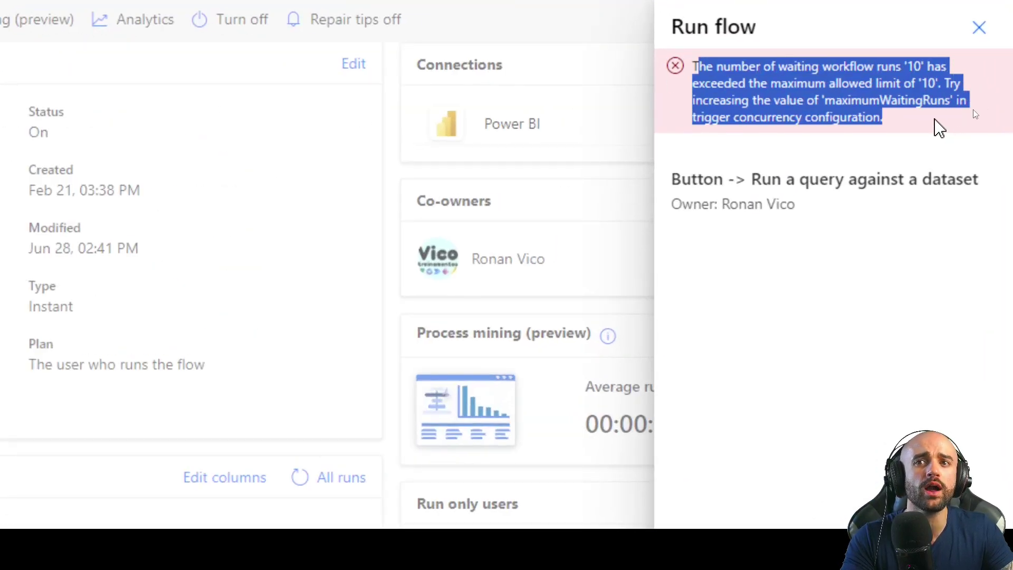
pyautogui.click(704, 79)
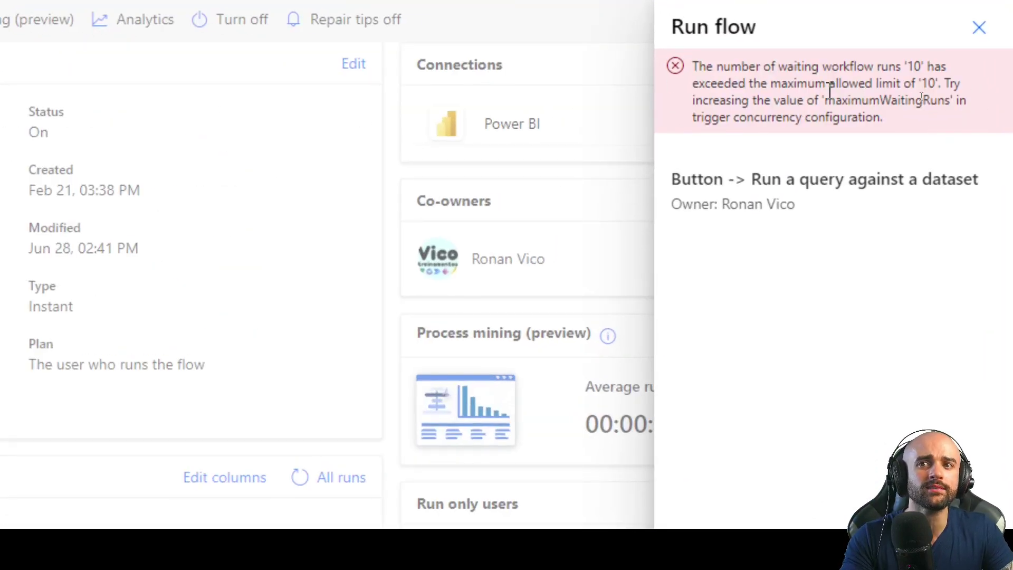
pyautogui.rightClick(940, 82)
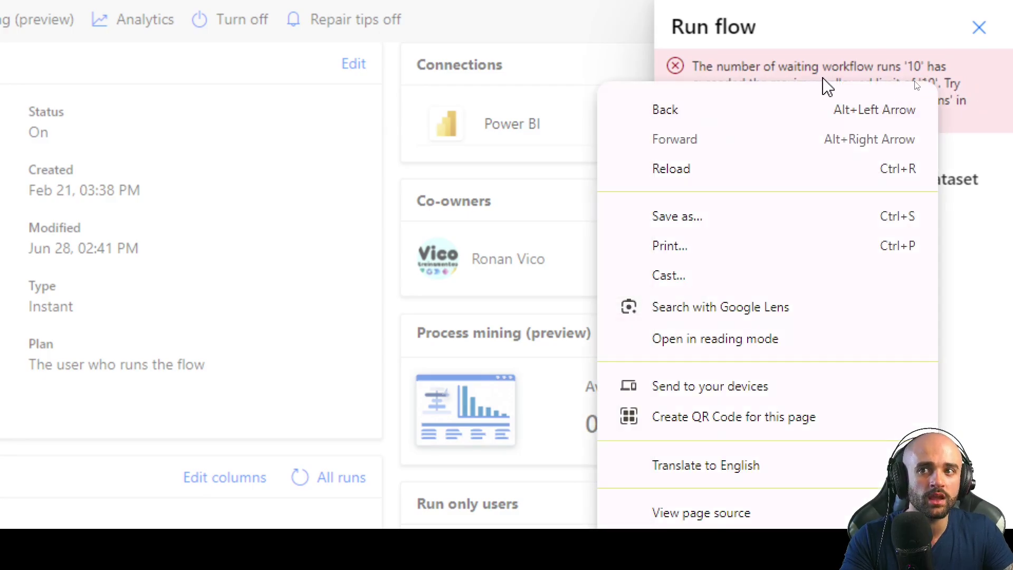
pyautogui.click(825, 80)
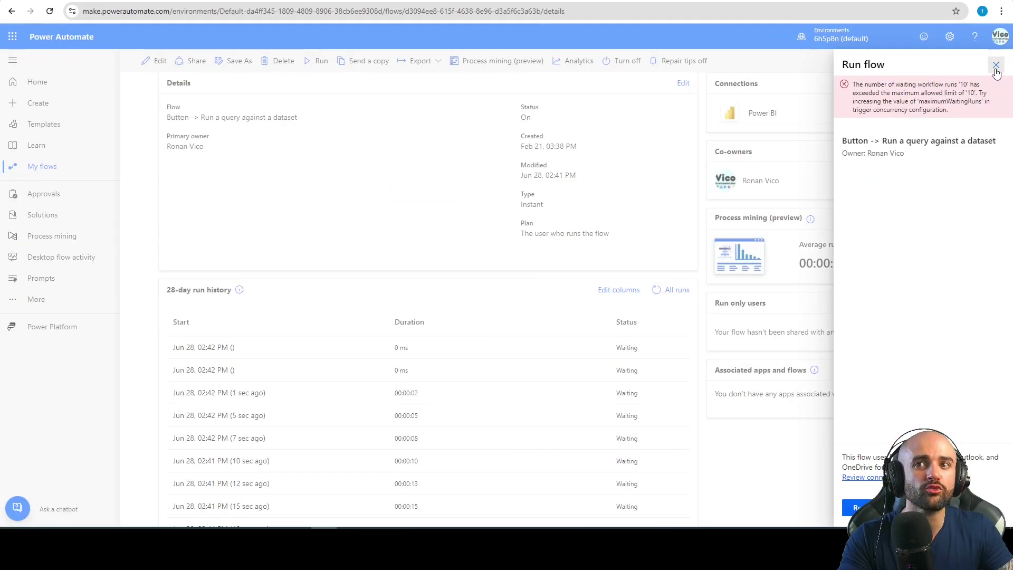
pyautogui.click(997, 66)
# Review the statuses of the queued runs in the complete run list and return to the flow's details page
pyautogui.scroll(-1, 566, 351)
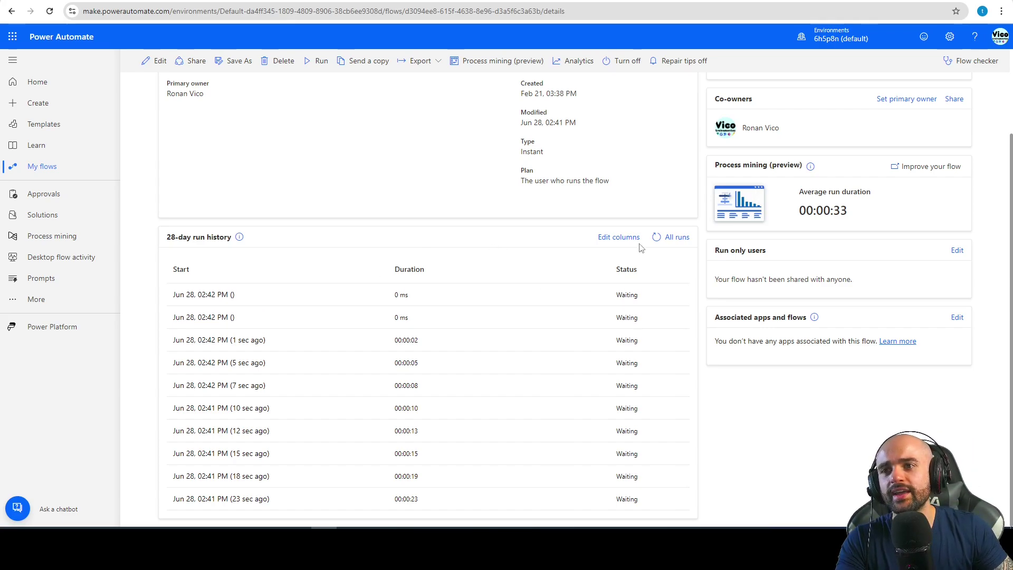
pyautogui.click(678, 238)
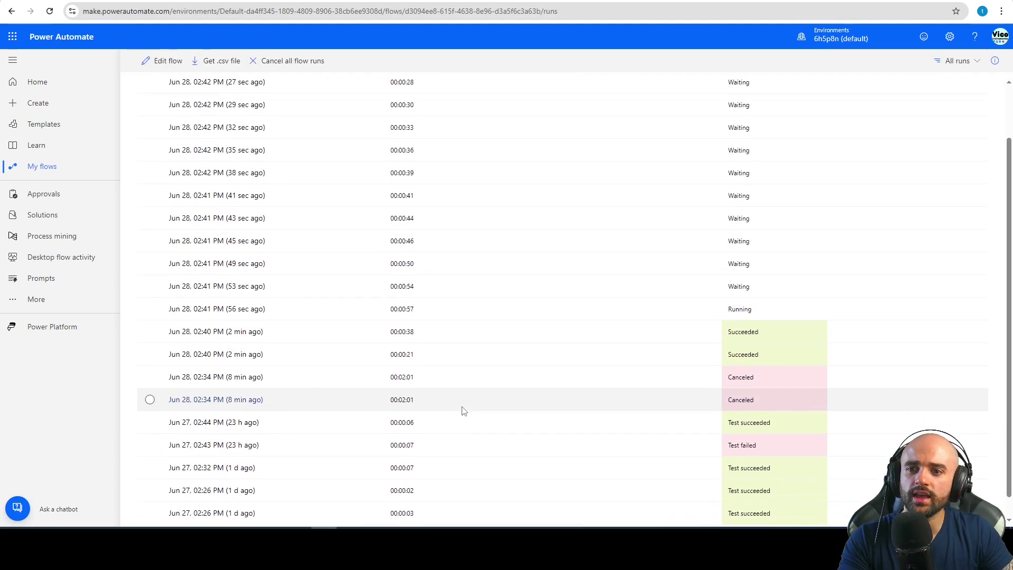
pyautogui.click(242, 94)
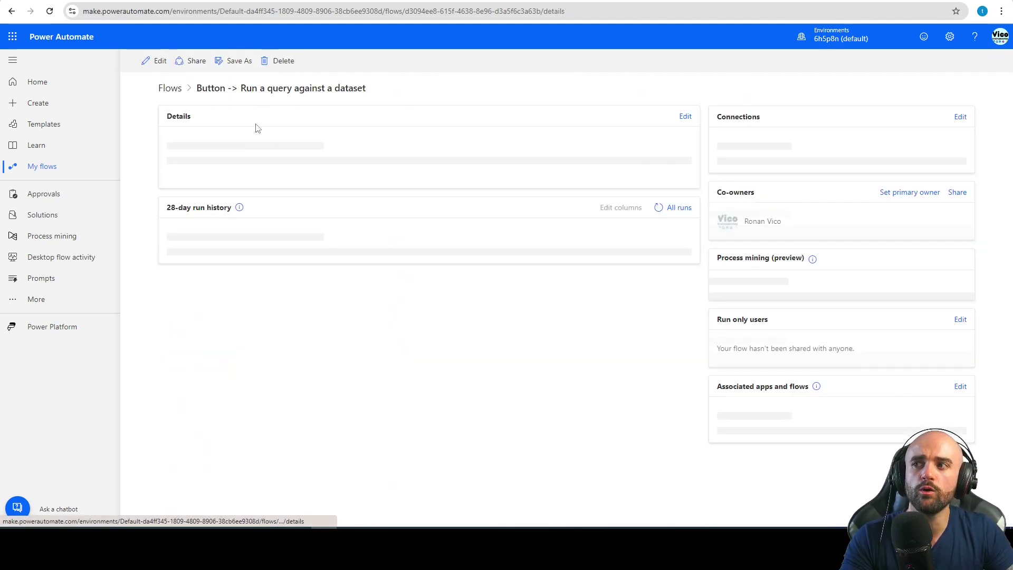